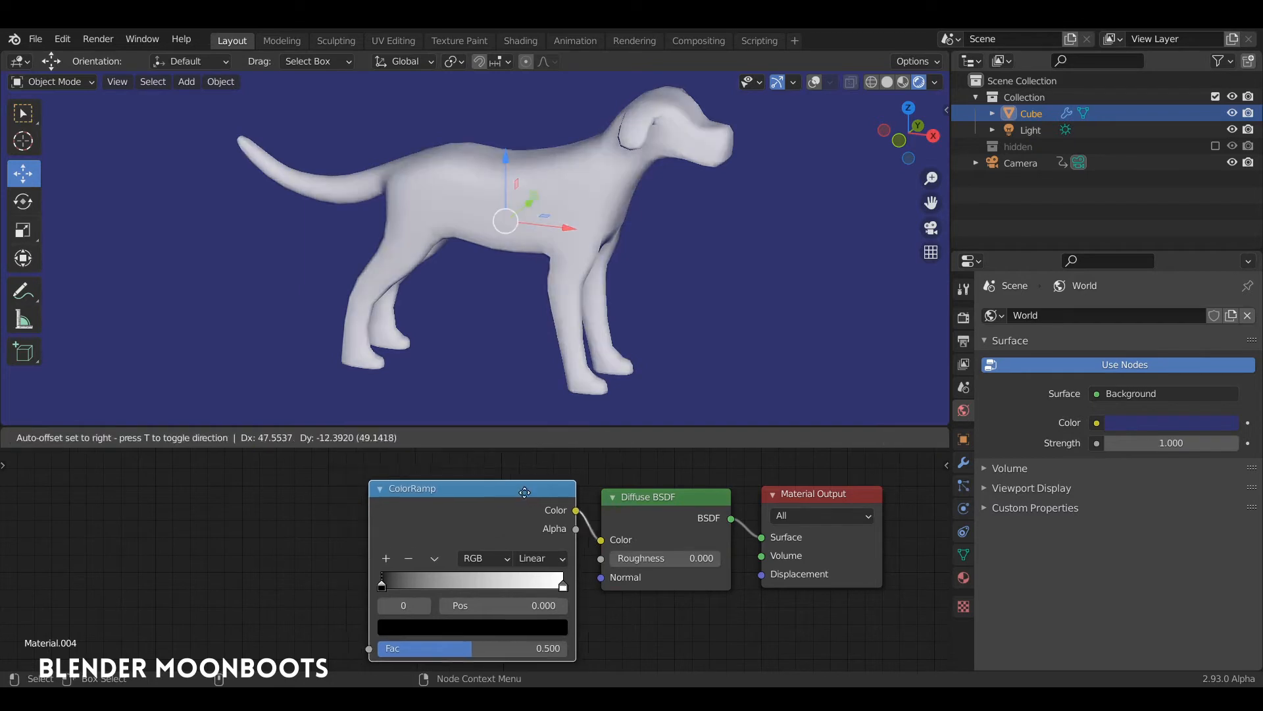
Move the ColorRamp's black stop to position 0.322 and bring its white stop close beside it.
drag(384, 572, 431, 573)
drag(529, 575, 437, 575)
drag(440, 507, 448, 507)
Add a Voronoi Texture node before the ColorRamp and connect its Distance output to the ramp's Fac input.
key(shift+a)
mouse_move(228, 531)
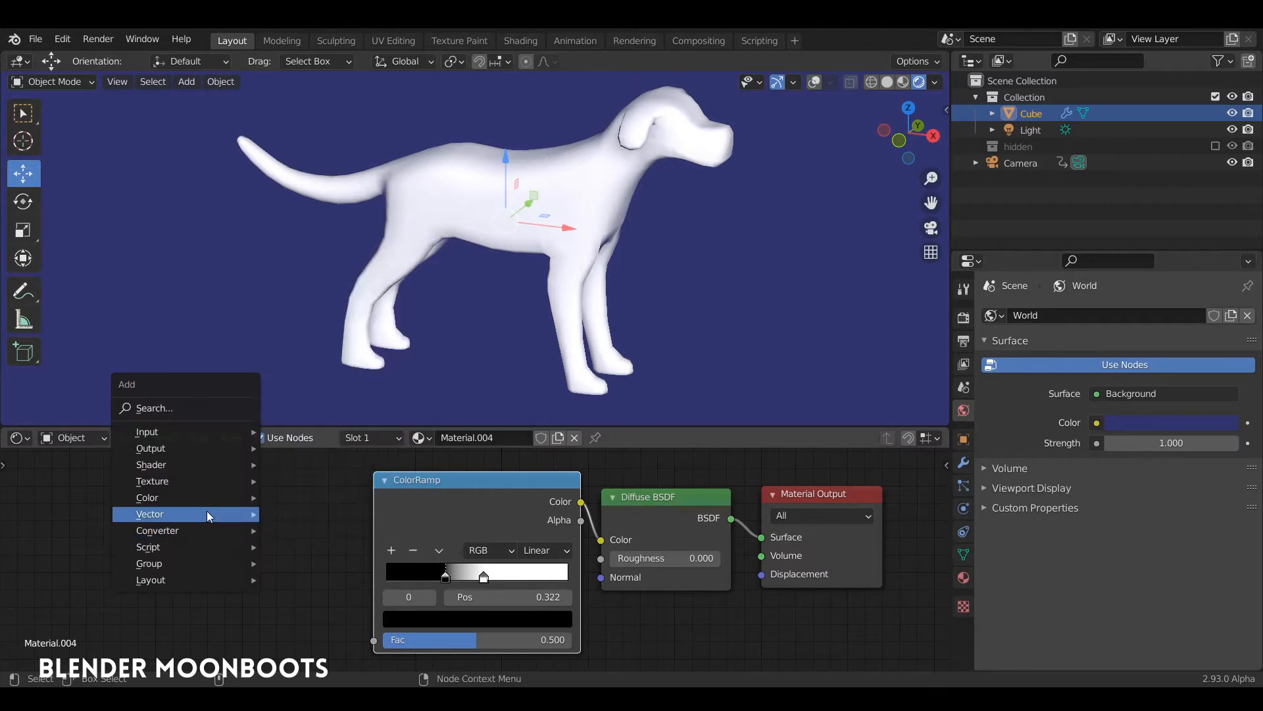
mouse_move(192, 479)
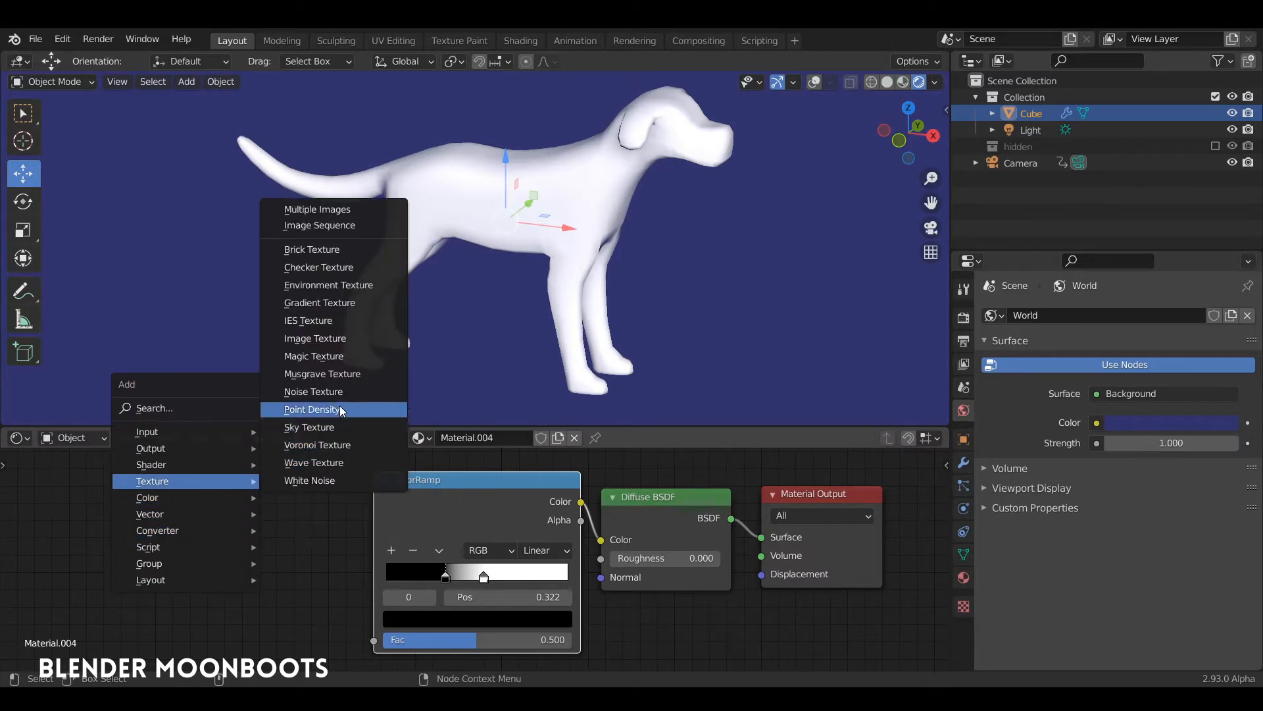
click(333, 451)
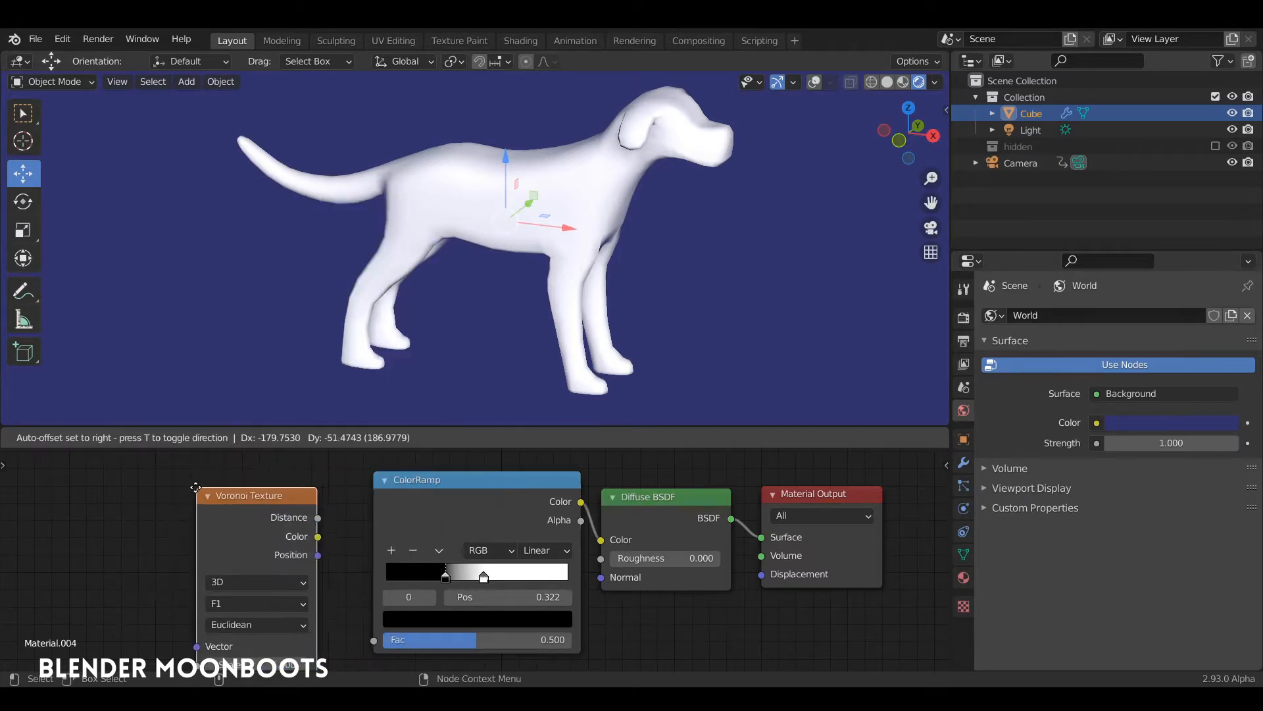
click(263, 472)
drag(307, 489, 335, 537)
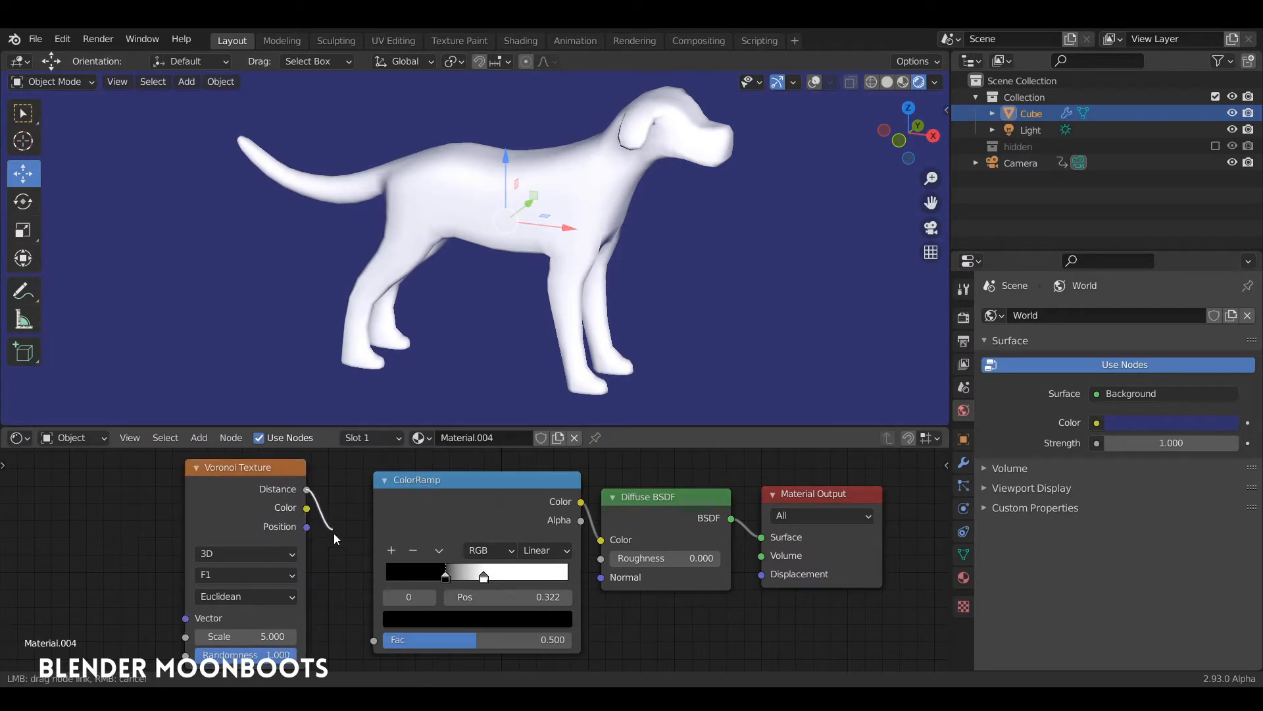
drag(370, 639, 373, 640)
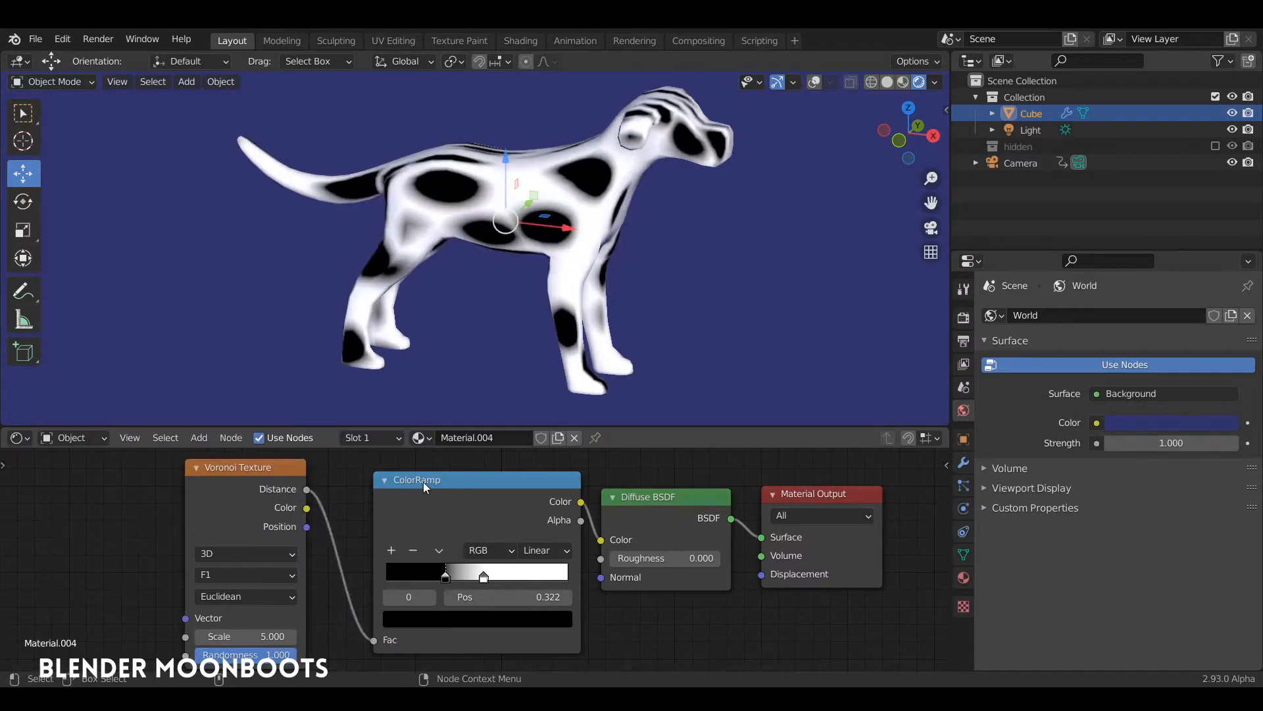
middle_drag(572, 296, 615, 231)
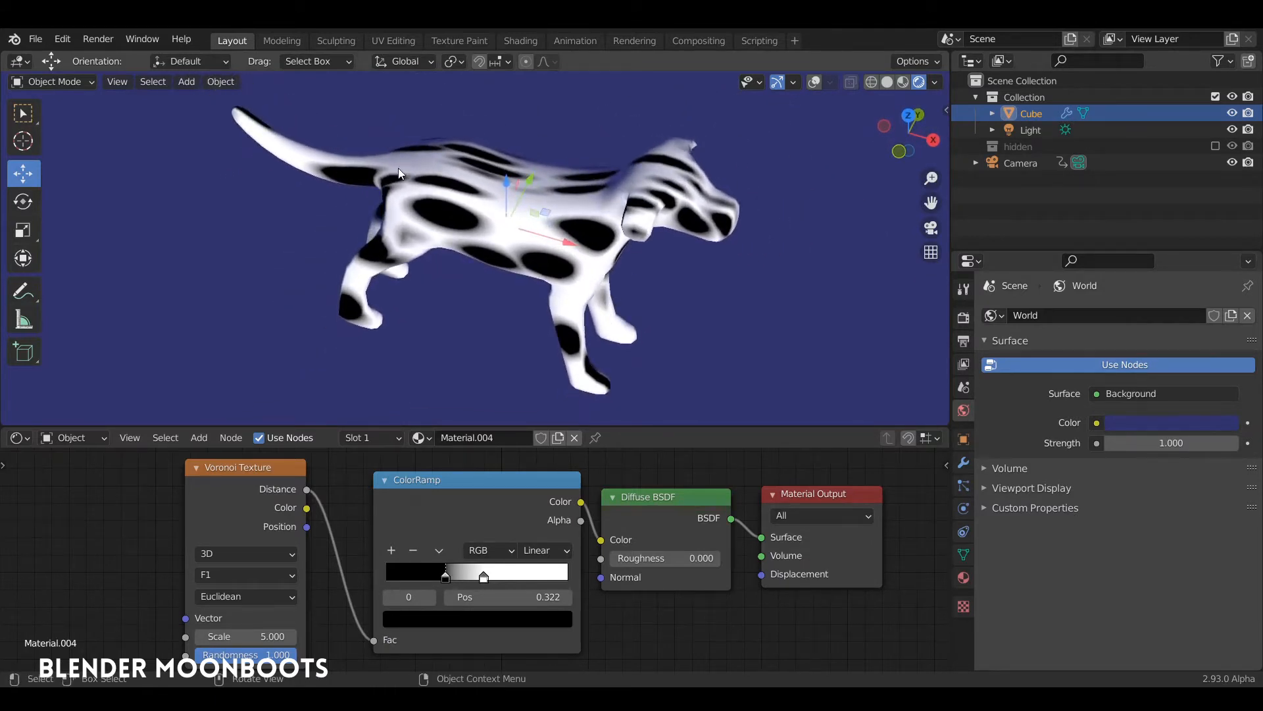
middle_drag(399, 173, 408, 181)
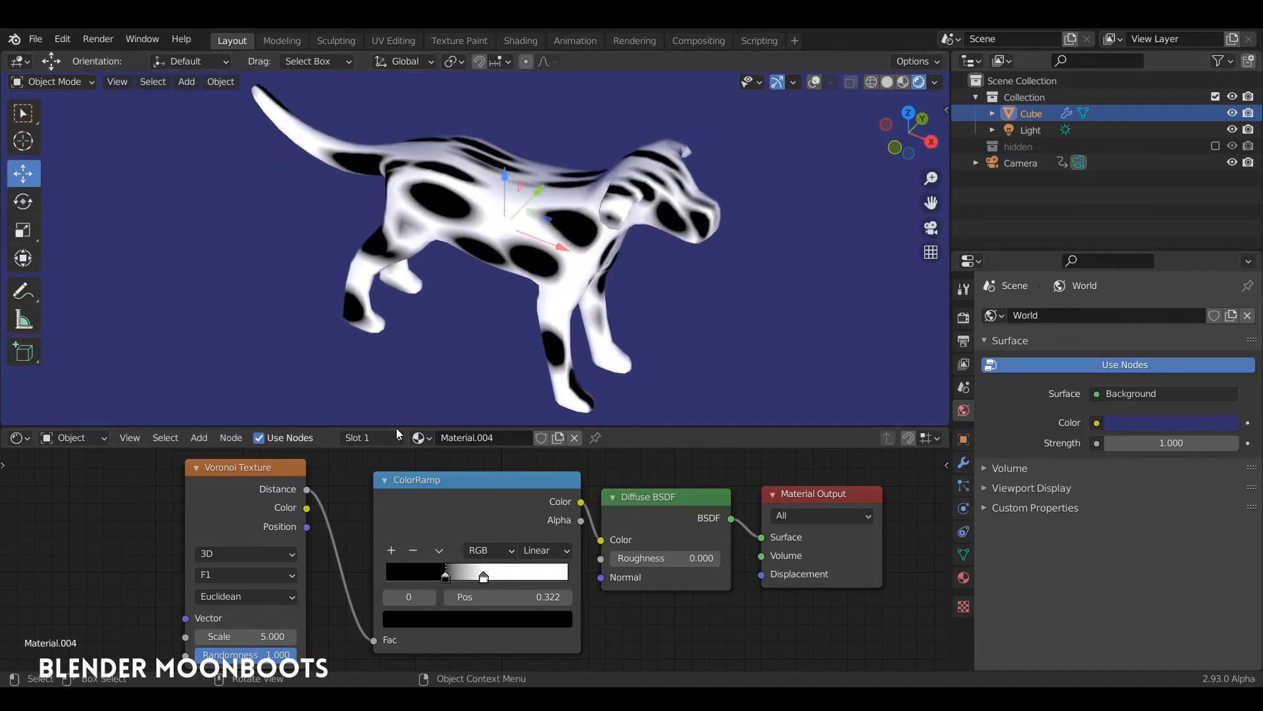
Add Texture Coordinate and Mapping nodes feeding the Voronoi Texture's Vector input.
drag(414, 428, 429, 343)
middle_drag(459, 397, 511, 395)
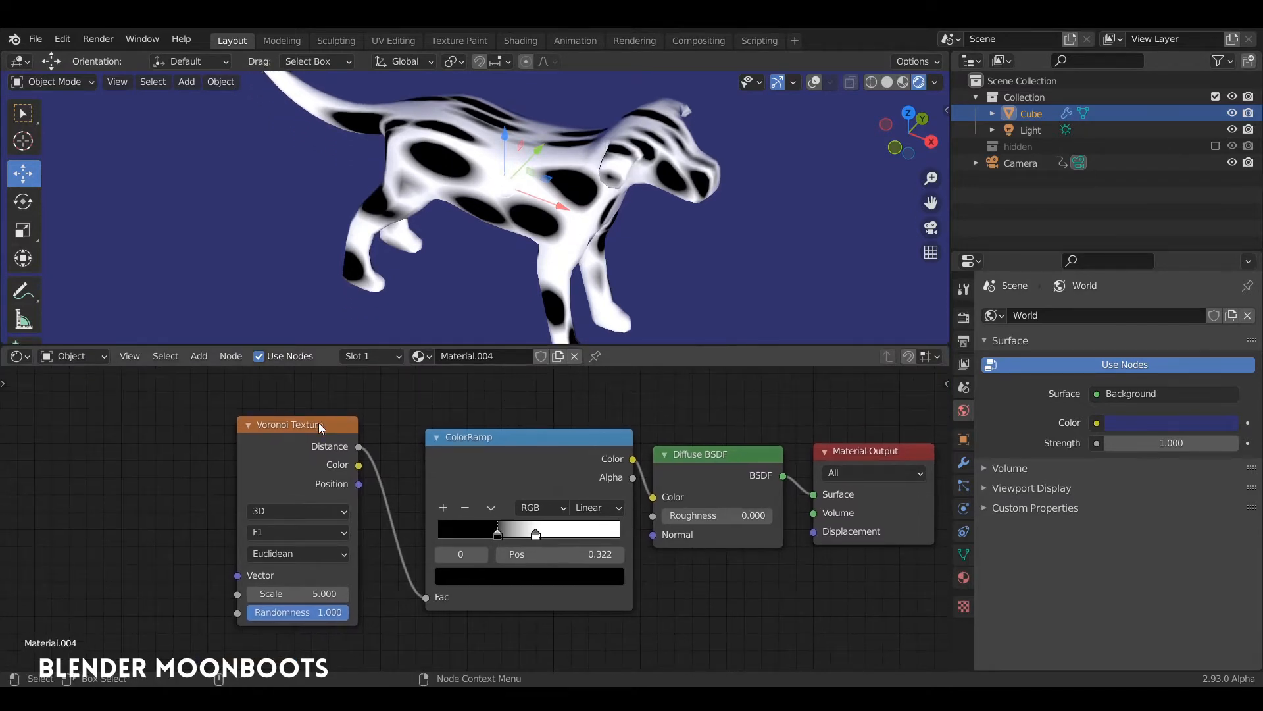
drag(299, 431, 336, 433)
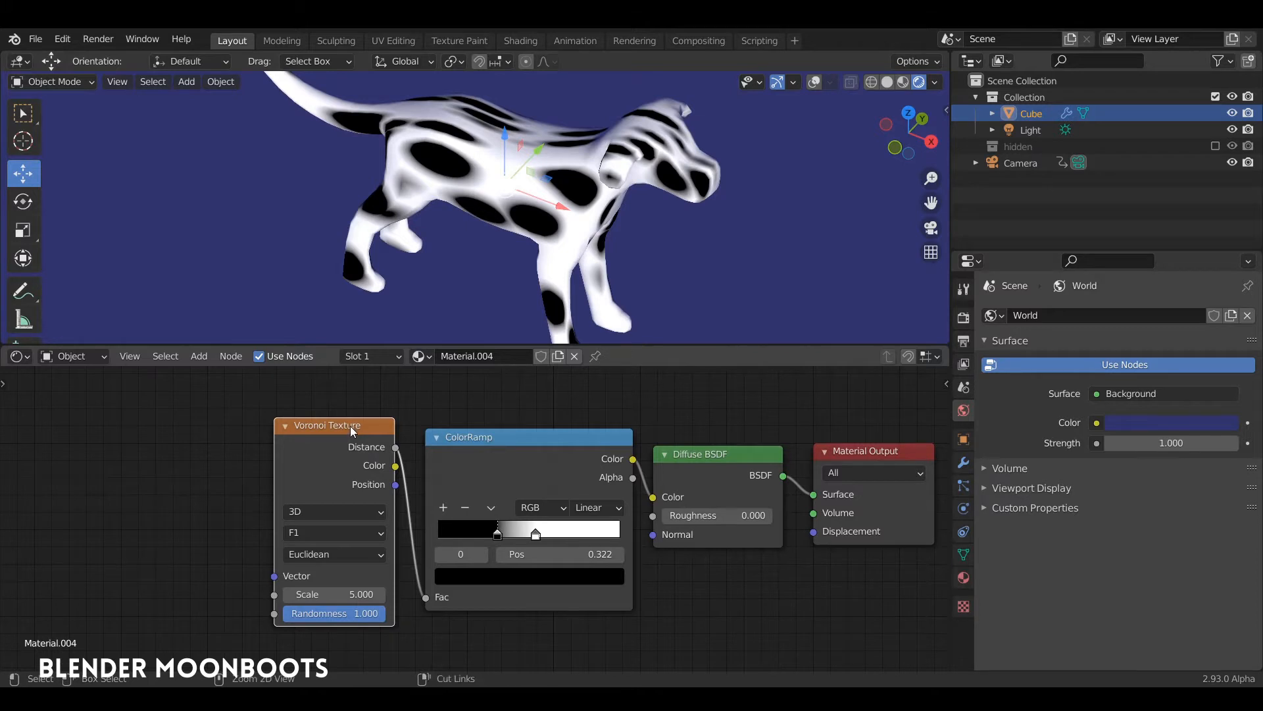
key(ctrl+t)
scroll(448, 428, down, 1)
middle_drag(319, 388, 423, 381)
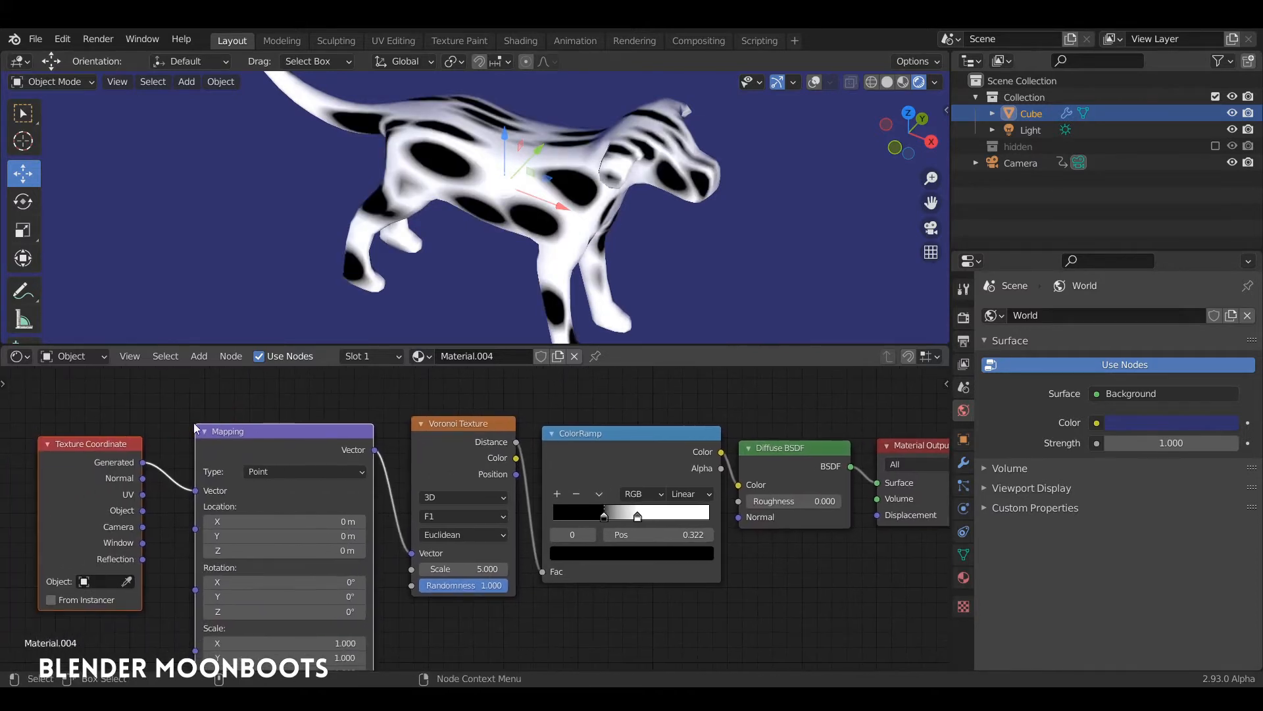
Connect the Texture Coordinate's Object output to the Mapping node's Vector input and tidy both nodes' placement.
drag(127, 442, 168, 438)
click(157, 416)
drag(176, 488, 215, 477)
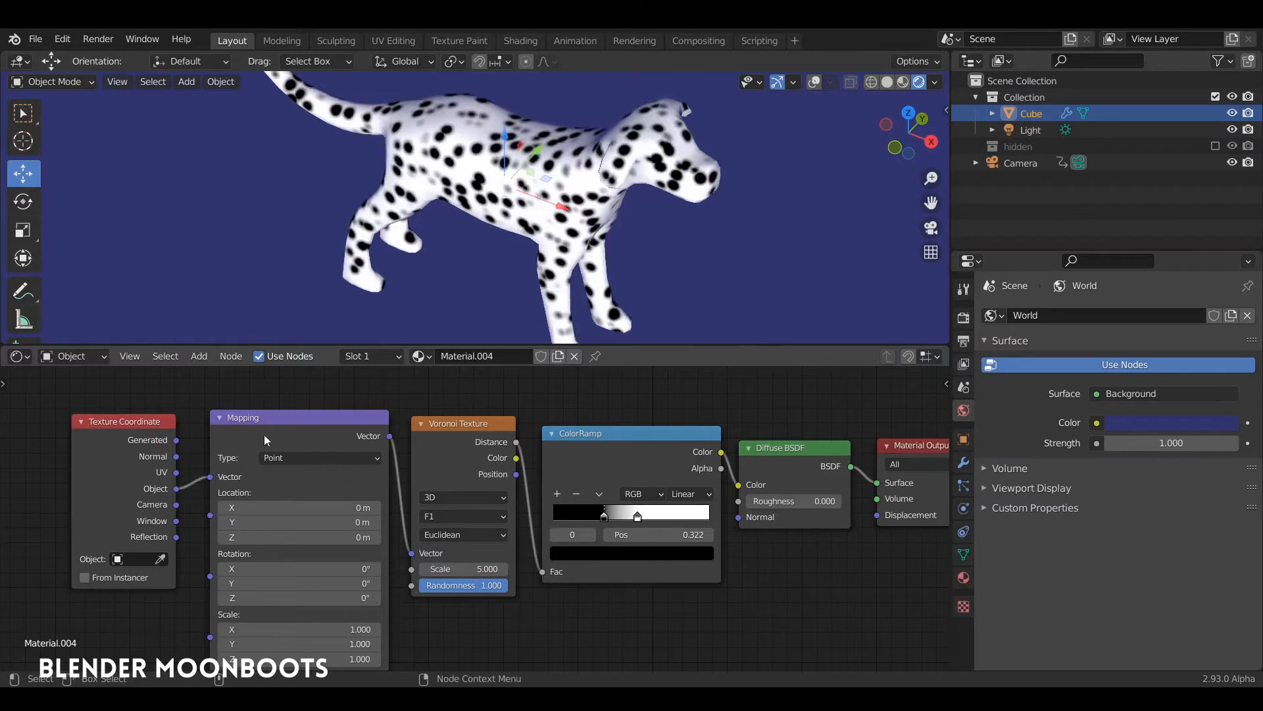
Set the Voronoi scale to 2.753 and sharpen the spots by bringing the ColorRamp stops together, with the white stop at 0.471.
mouse_move(534, 229)
middle_down()
mouse_move(552, 206)
mouse_move(527, 229)
middle_up()
scroll(551, 213, up, 2)
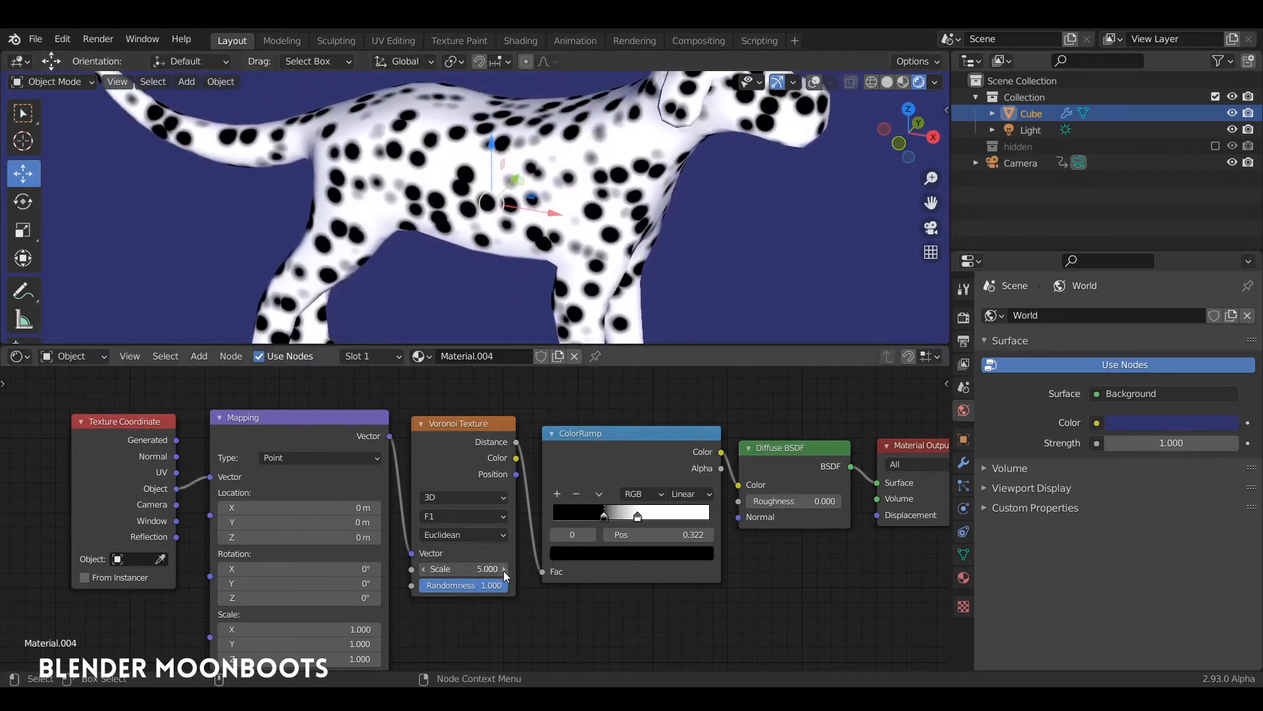
mouse_move(503, 570)
mouse_down()
mouse_move(476, 572)
mouse_move(487, 575)
mouse_up()
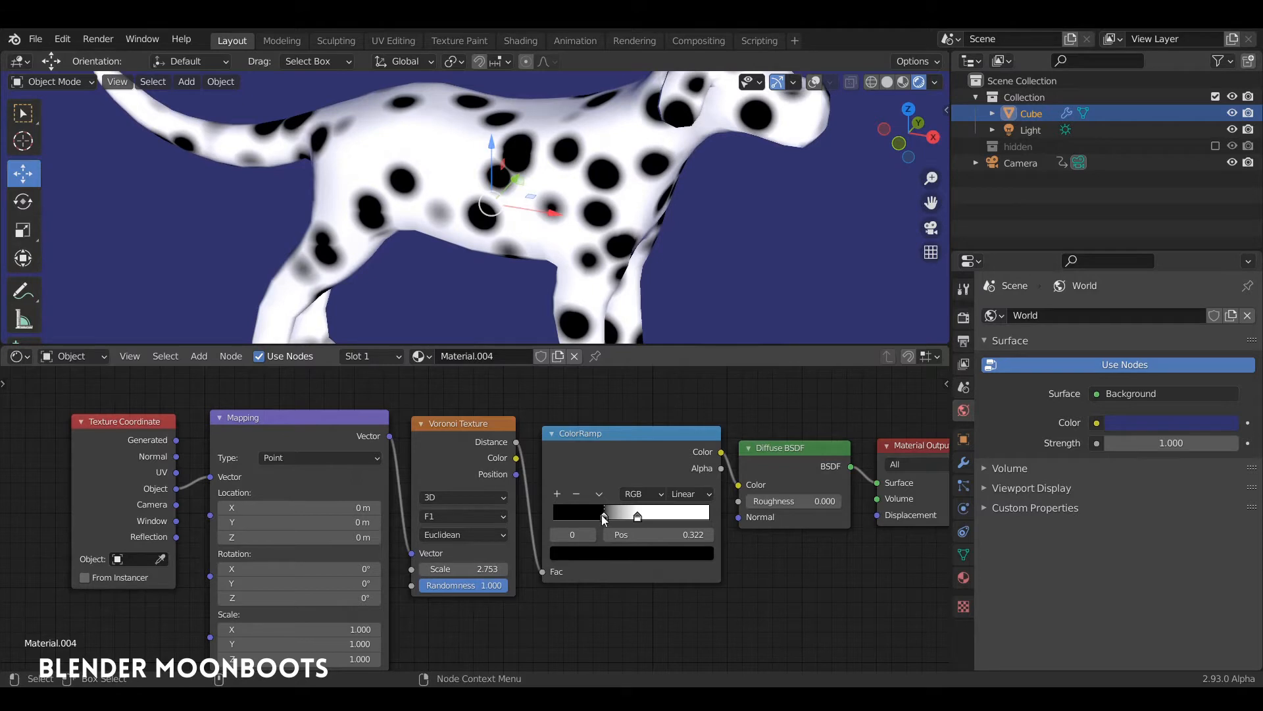
drag(605, 517, 627, 523)
scroll(646, 191, down, 6)
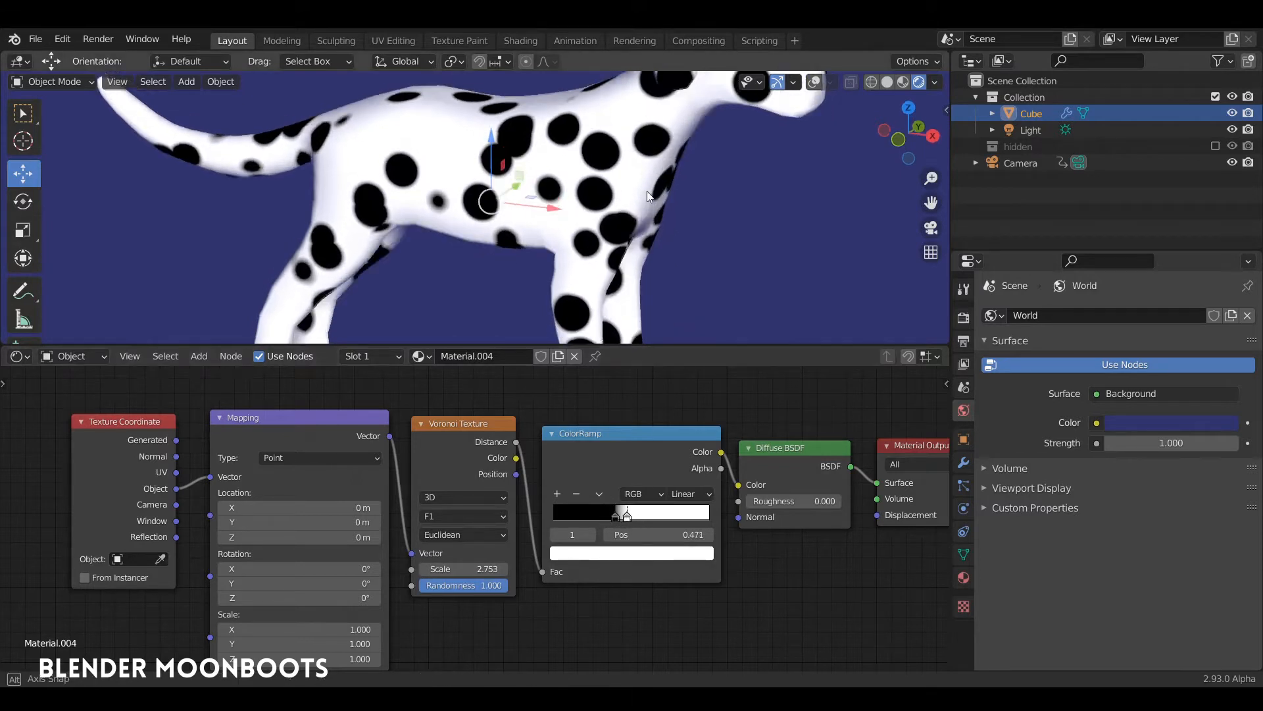
drag(620, 344, 595, 460)
scroll(591, 289, up, 3)
middle_drag(590, 283, 595, 266)
scroll(594, 283, down, 5)
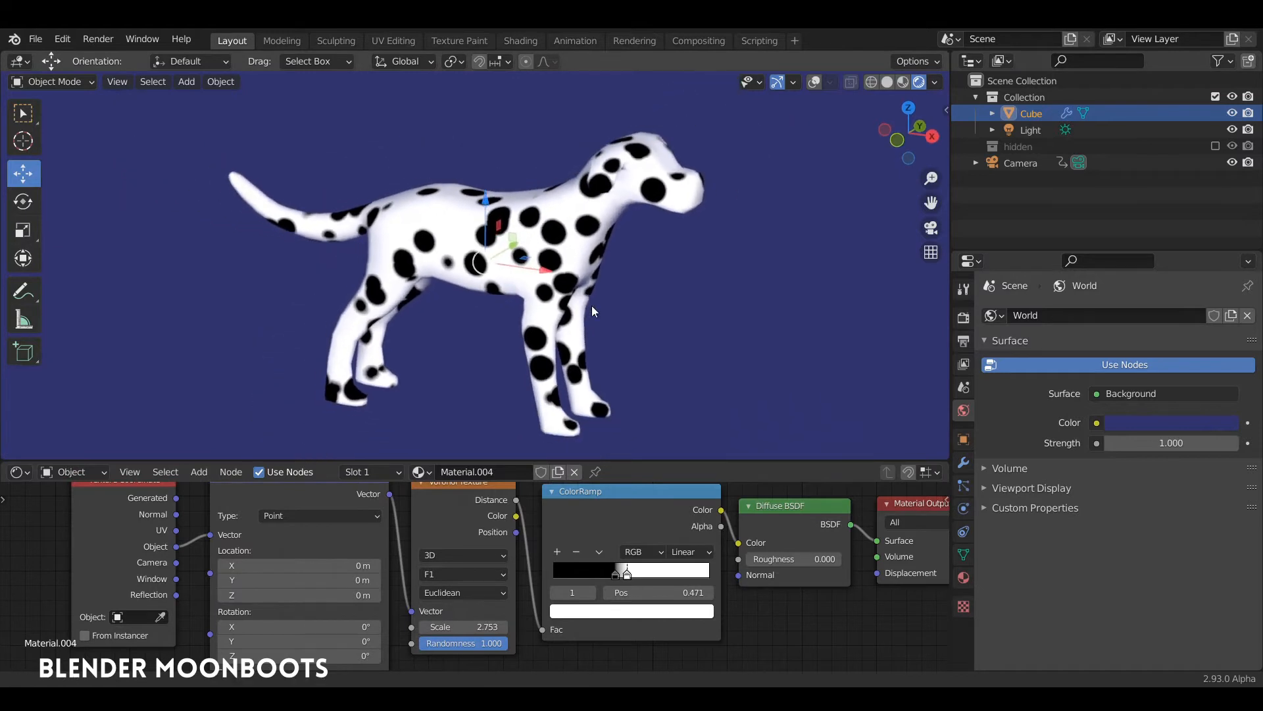
Add a Musgrave Texture node and place it directly below the Voronoi Texture.
drag(540, 461, 602, 263)
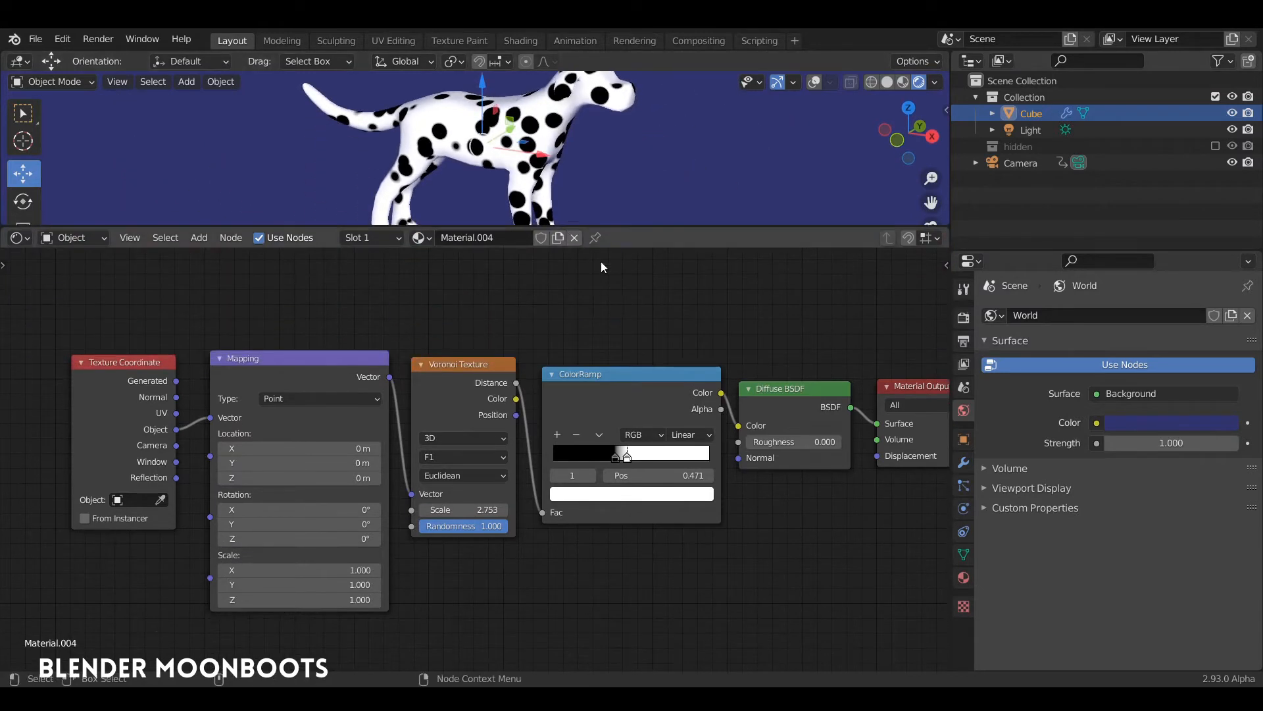
key(shift+a)
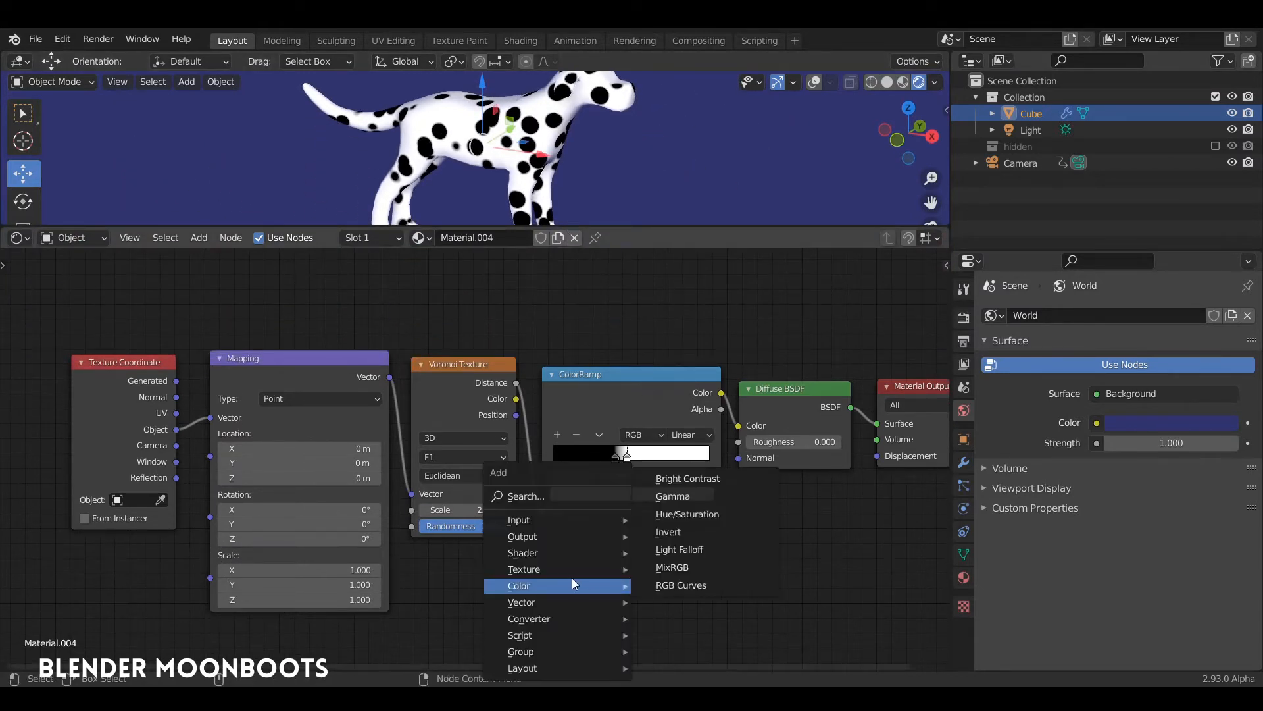
mouse_move(558, 569)
click(694, 461)
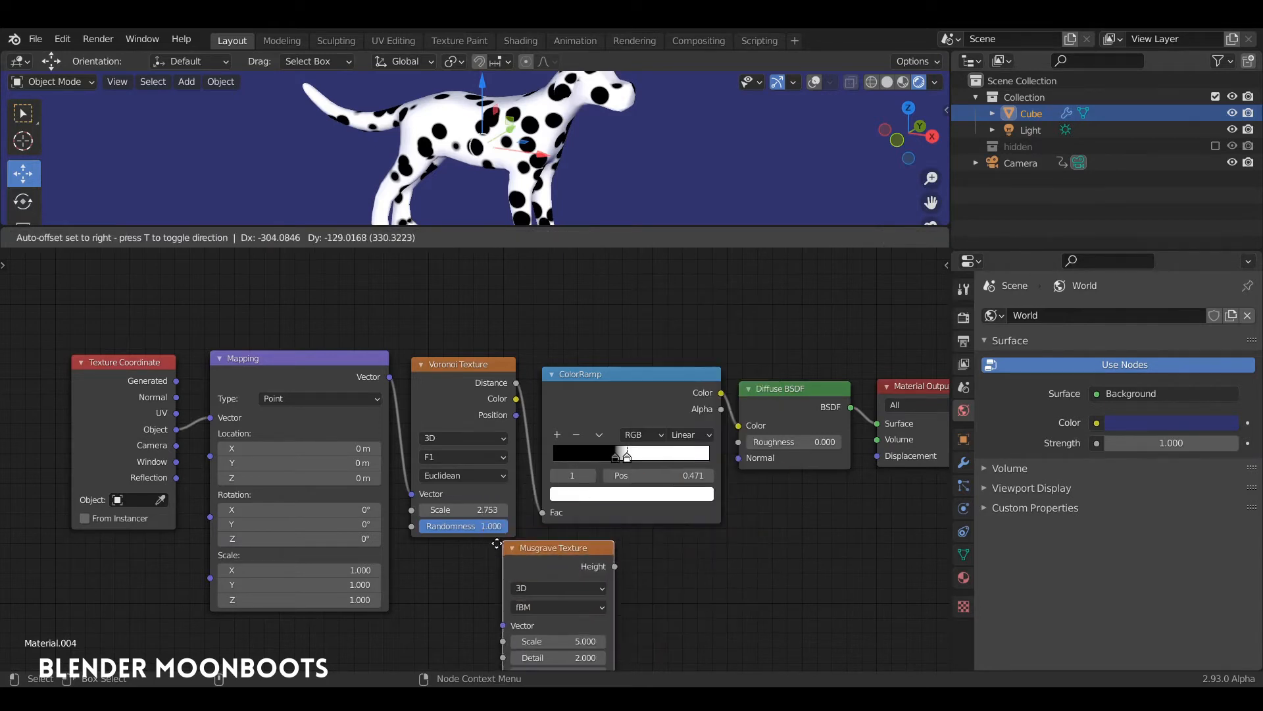
click(594, 543)
middle_drag(594, 543, 612, 500)
drag(508, 516, 499, 518)
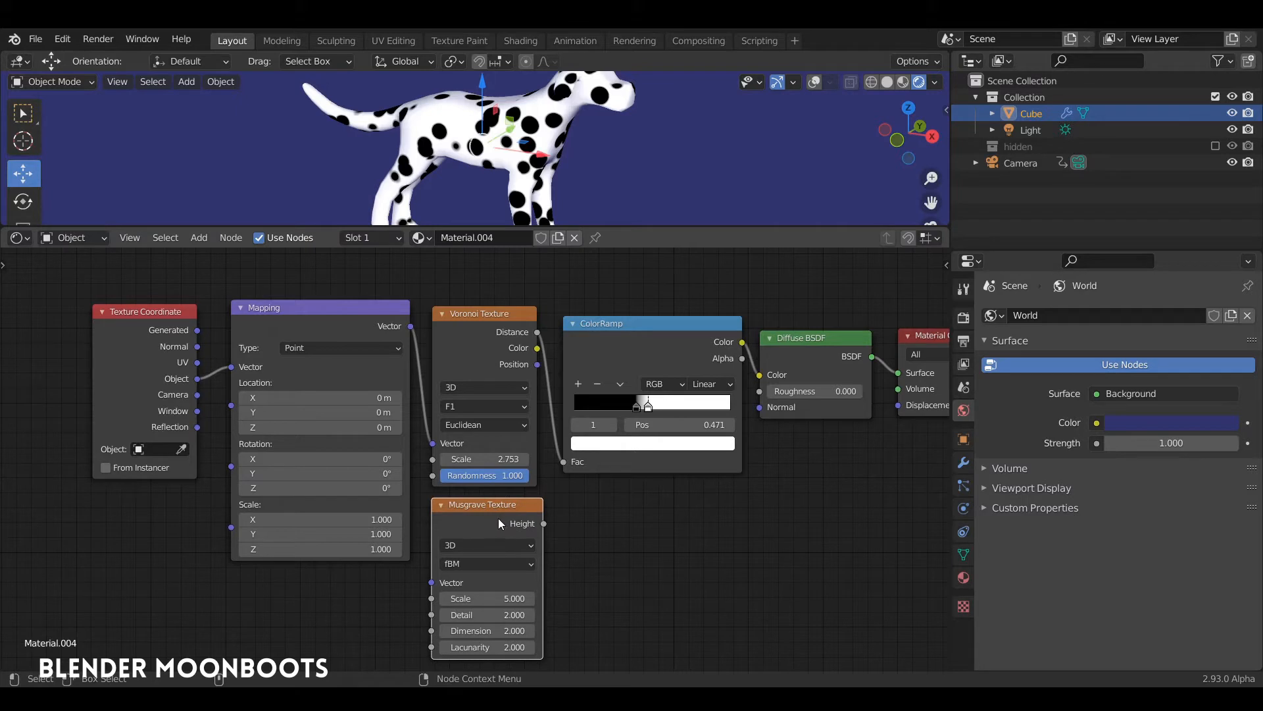
Preview the Musgrave Texture's output alone on the dog and examine the pattern.
ctrl+shift+click(495, 508)
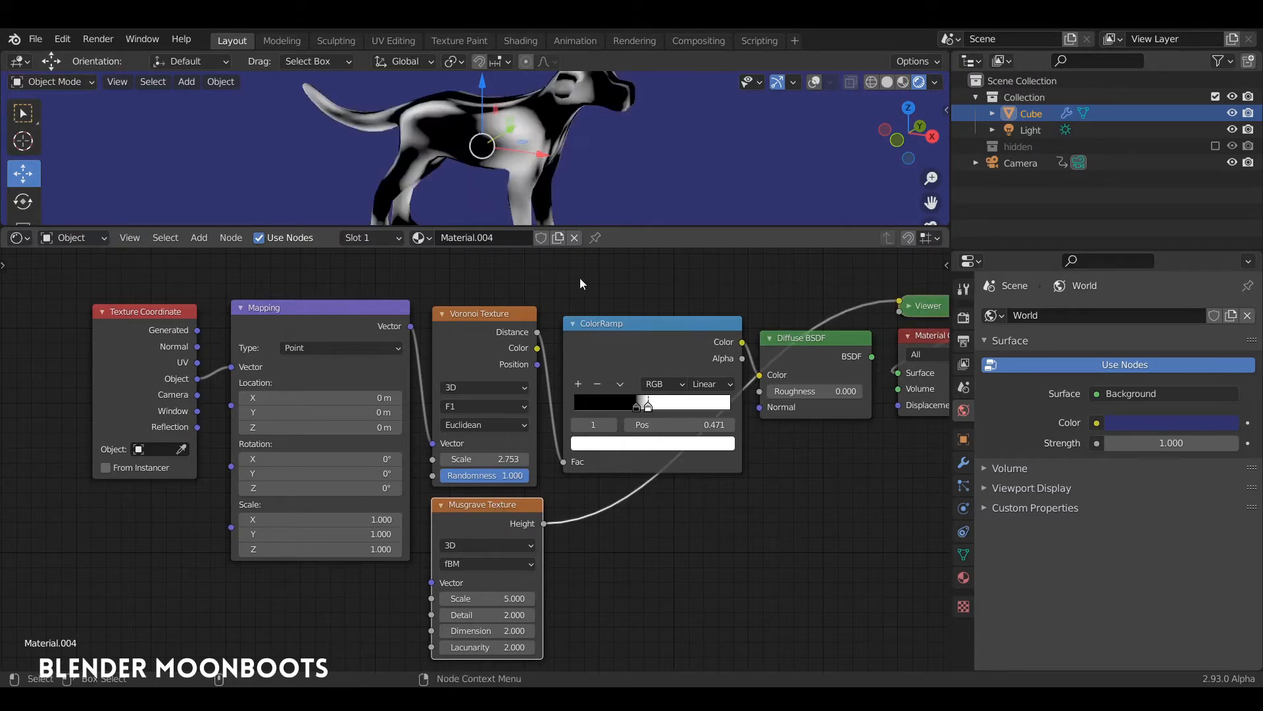
drag(552, 227, 527, 421)
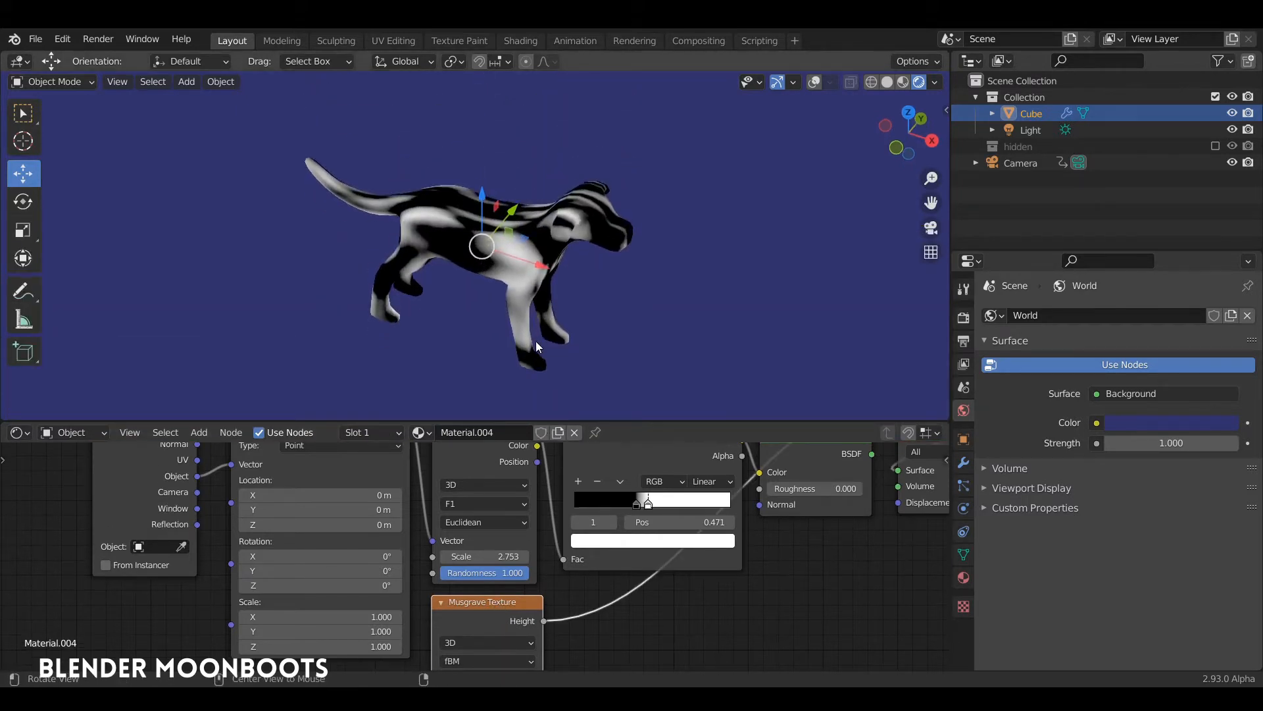
scroll(549, 242, up, 4)
middle_drag(551, 238, 504, 231)
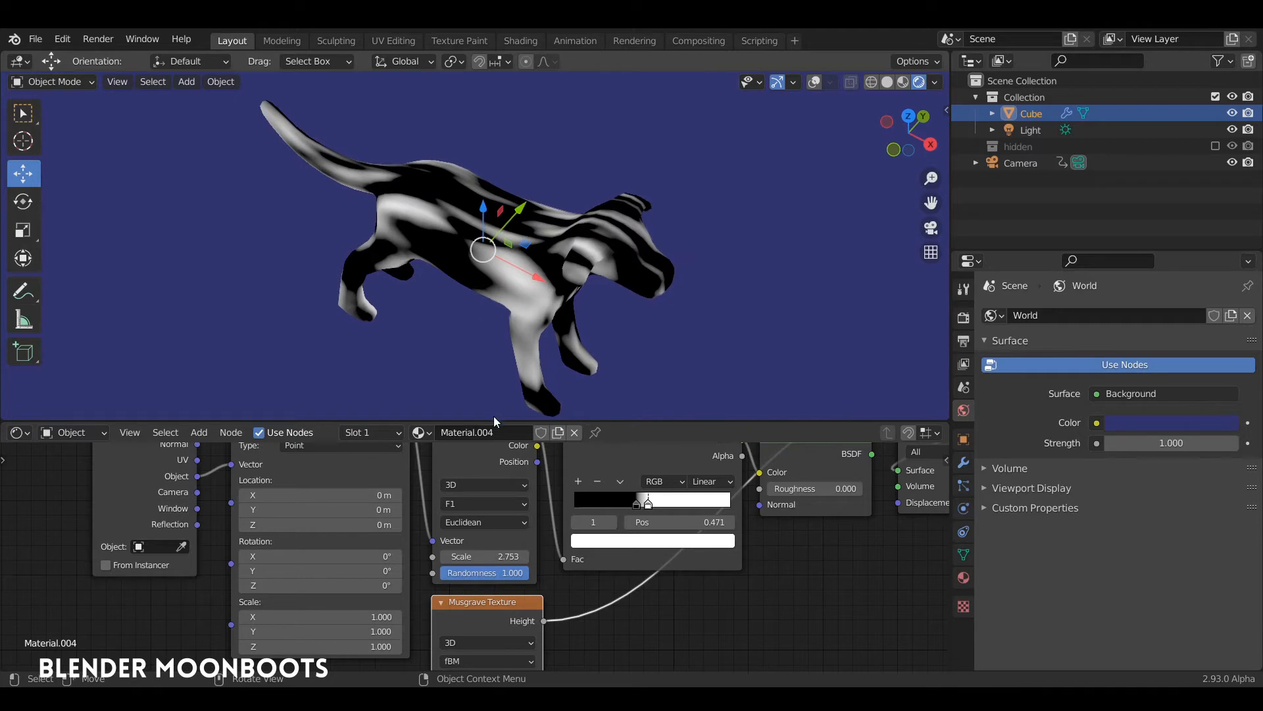
drag(494, 419, 544, 287)
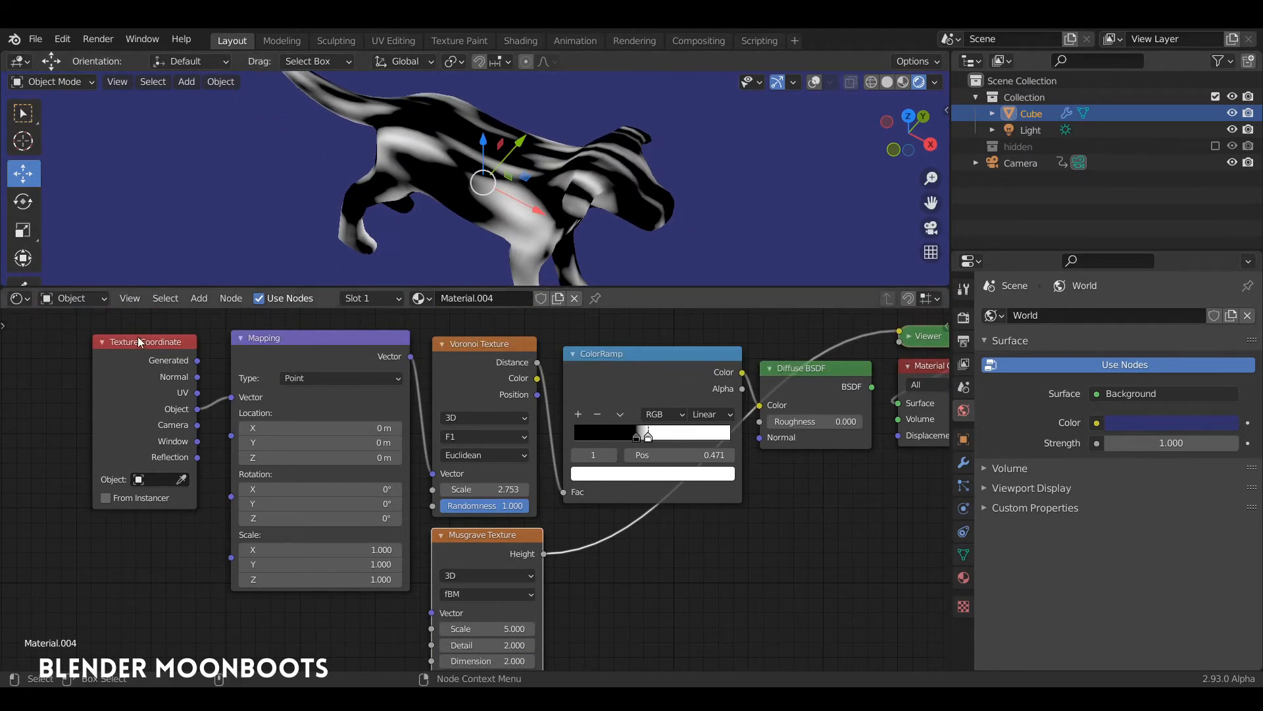
Feed the Musgrave Texture's Height directly into the Voronoi's Vector input and return the Diffuse BSDF to the material output.
drag(140, 341, 4, 339)
drag(309, 342, 150, 336)
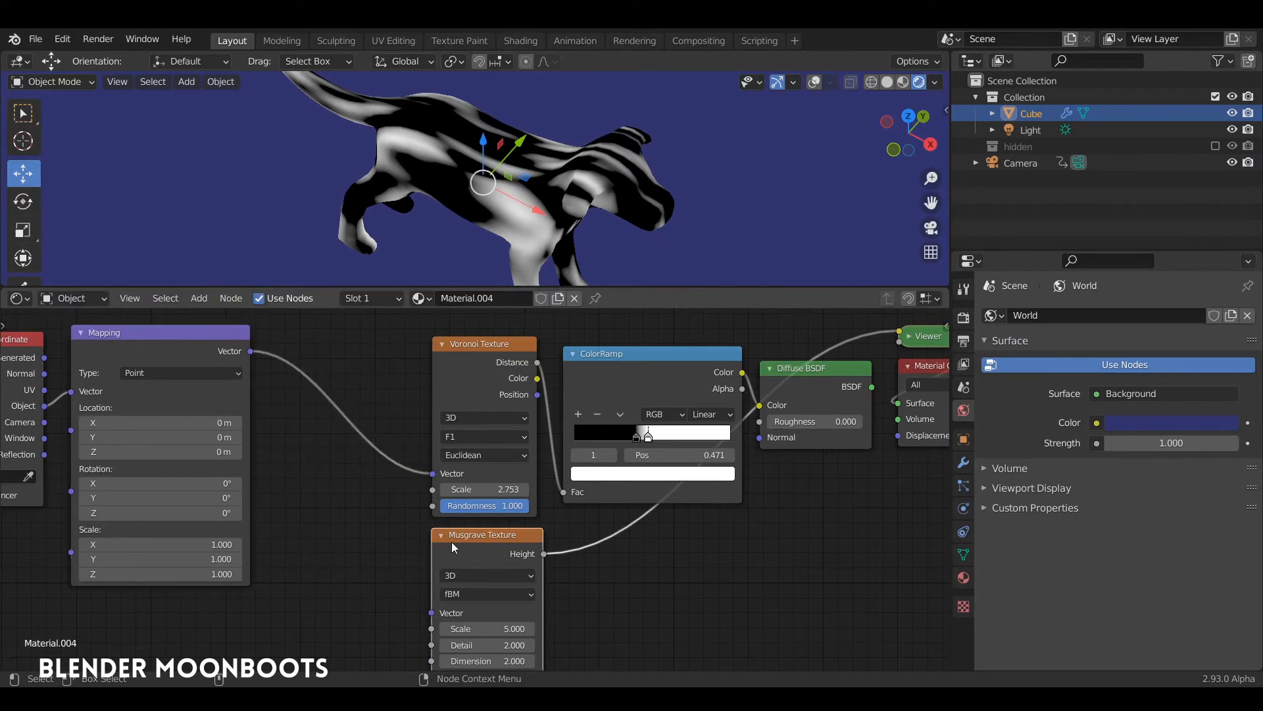
drag(452, 541, 441, 471)
ctrl+shift+click(801, 370)
alt+drag(490, 205, 527, 187)
scroll(523, 158, up, 4)
scroll(523, 158, down, 4)
scroll(492, 195, up, 3)
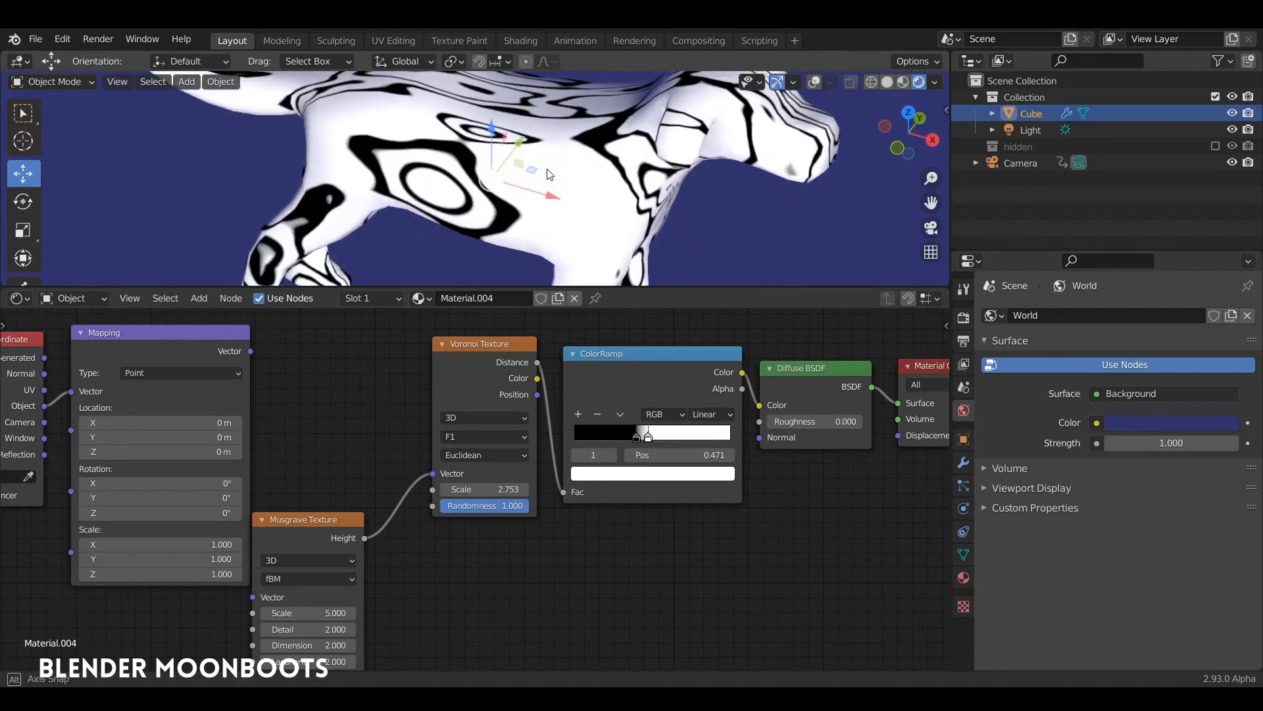
scroll(357, 393, down, 2)
Reconnect Mapping to the Voronoi's Vector input and stack the Musgrave Texture below the Texture Coordinate, leaving a gap before Mapping.
drag(299, 380, 427, 461)
drag(277, 373, 315, 367)
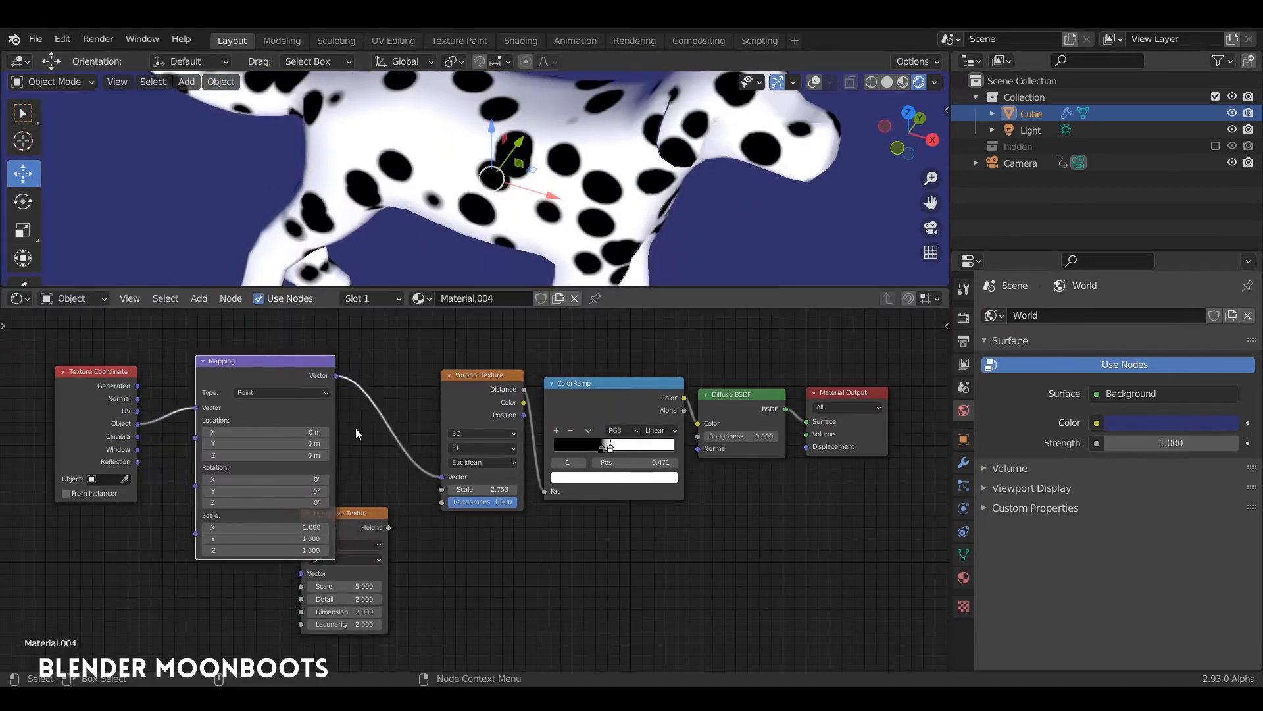
drag(371, 514, 147, 526)
drag(272, 378, 329, 390)
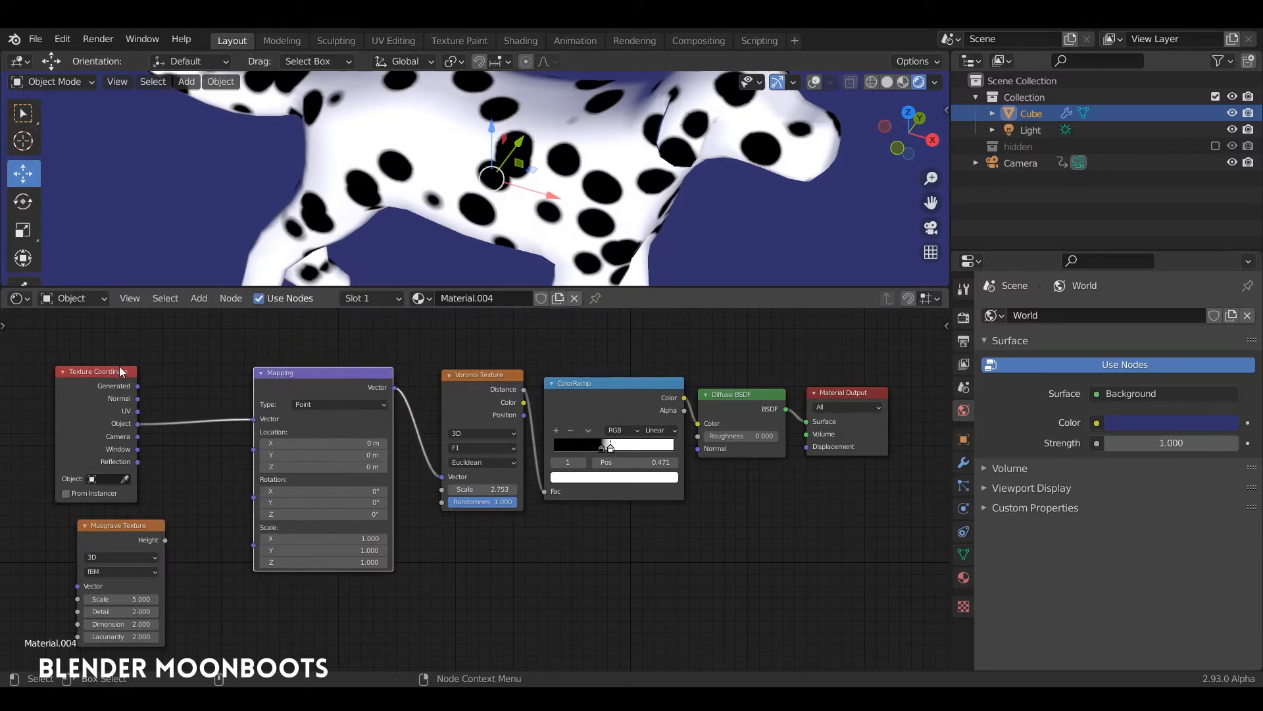
drag(121, 370, 80, 360)
alt+drag(168, 356, 338, 366)
drag(222, 373, 261, 348)
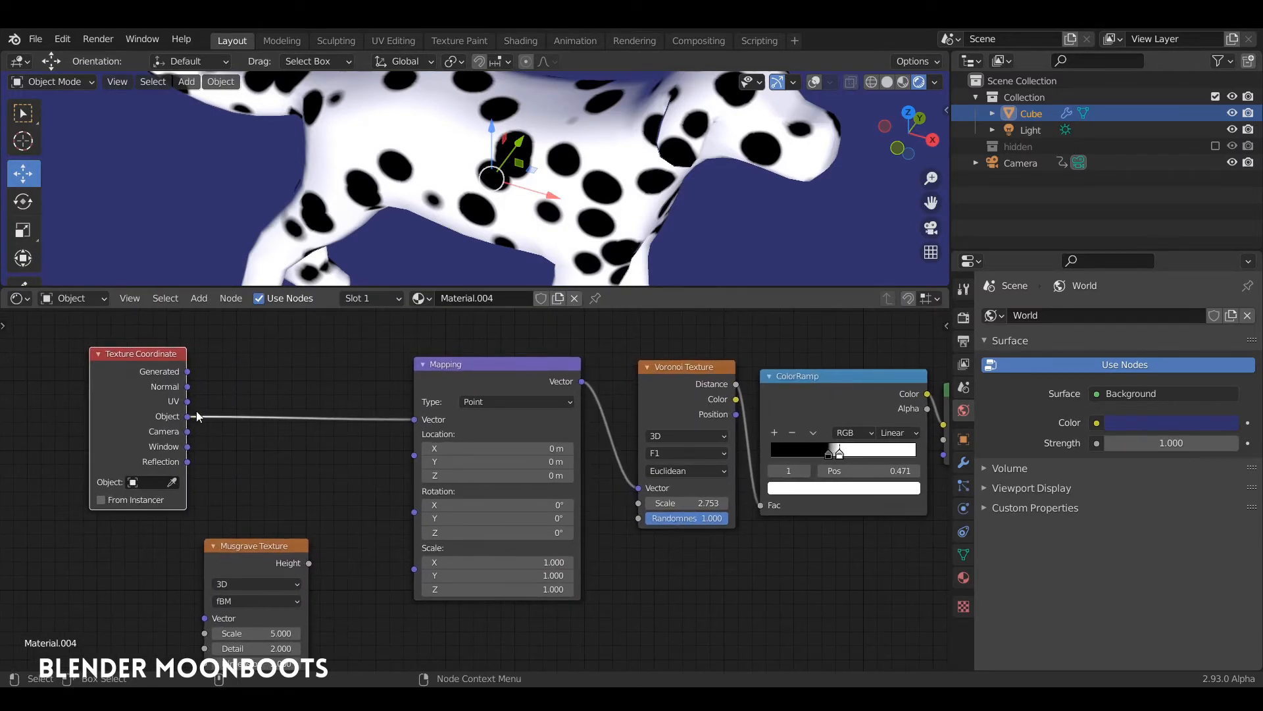
drag(245, 545, 127, 521)
alt+drag(331, 469, 435, 457)
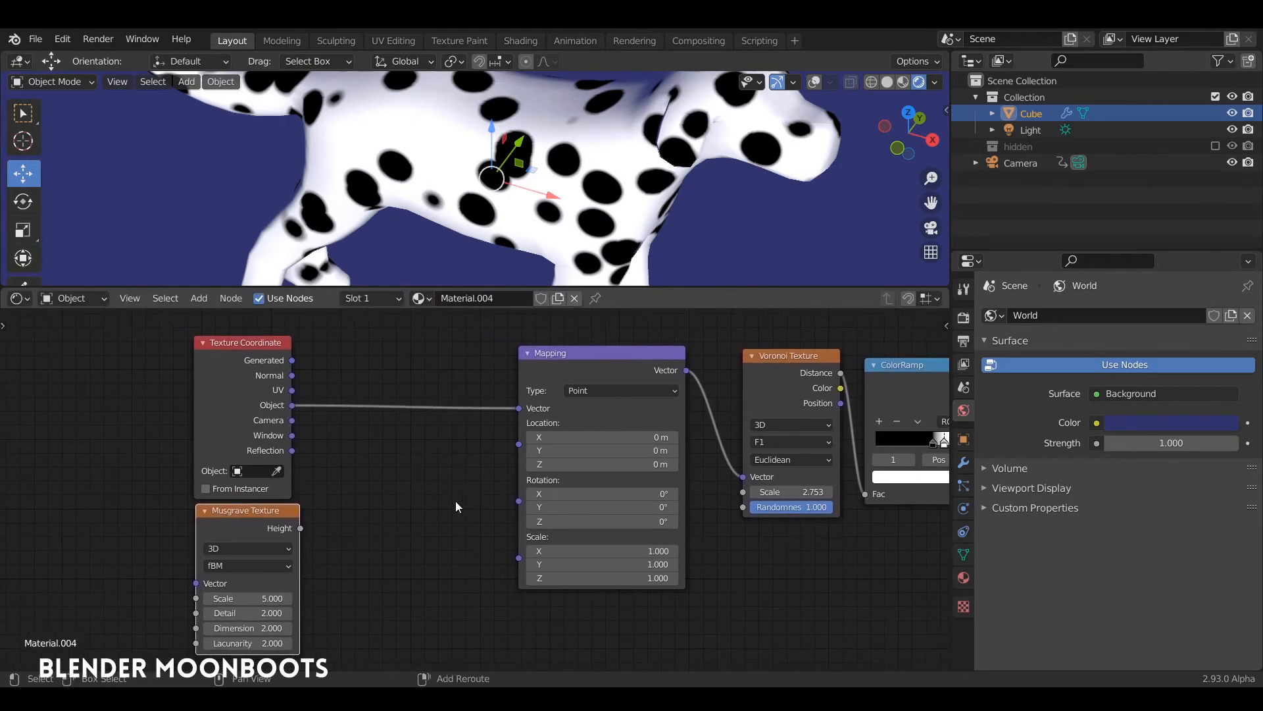
Insert a MixRGB node between Texture Coordinate and Mapping, and connect the Musgrave Texture's Height to its Color2 input.
key(shift+a)
mouse_move(422, 500)
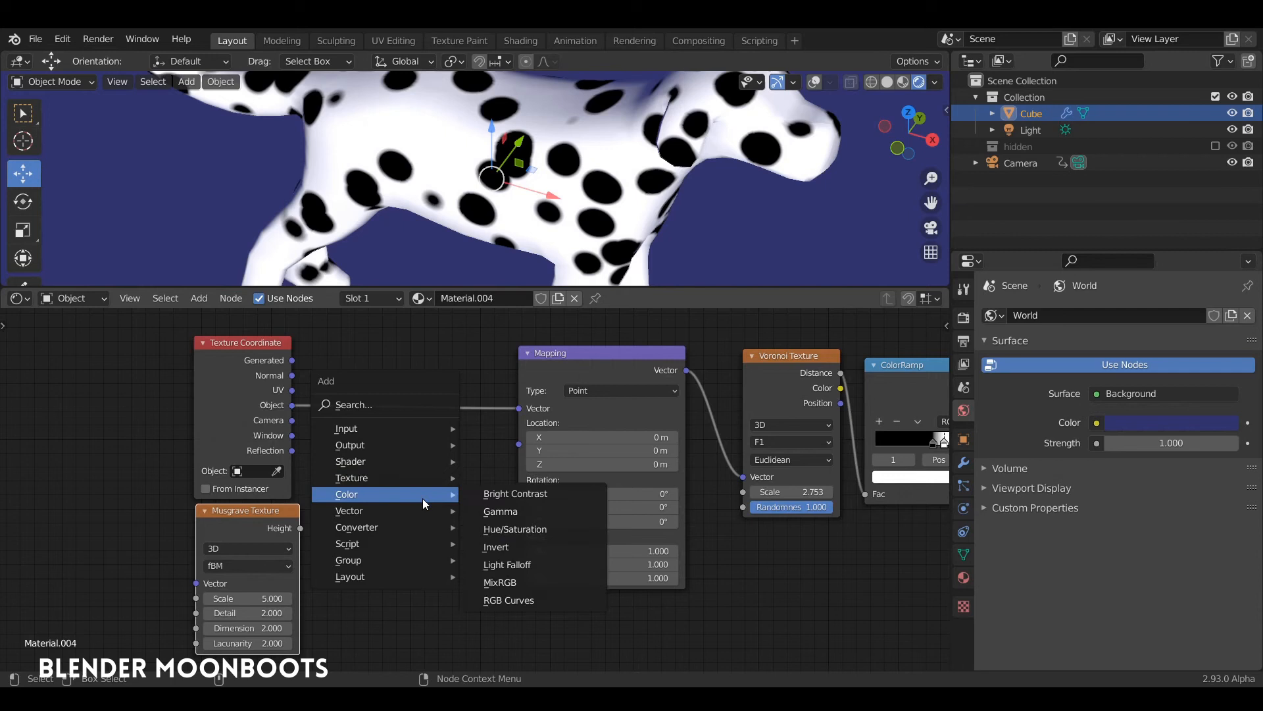
click(513, 583)
click(365, 341)
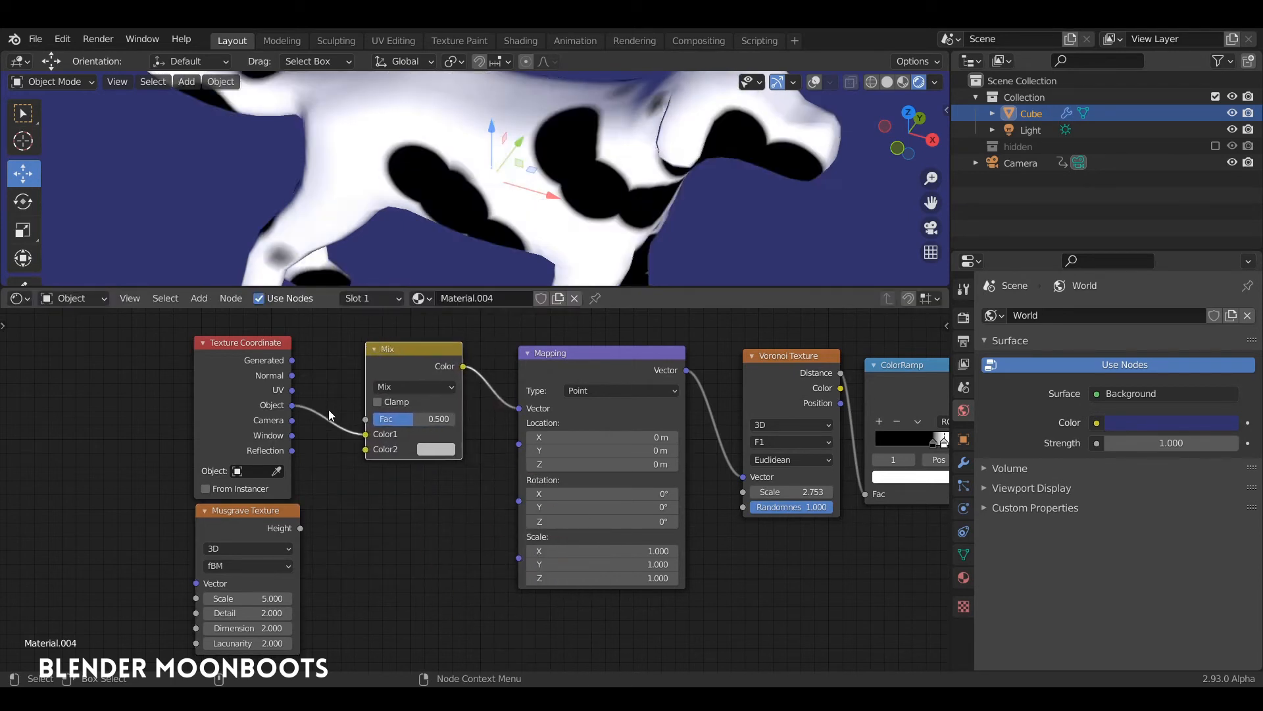
drag(251, 342, 215, 335)
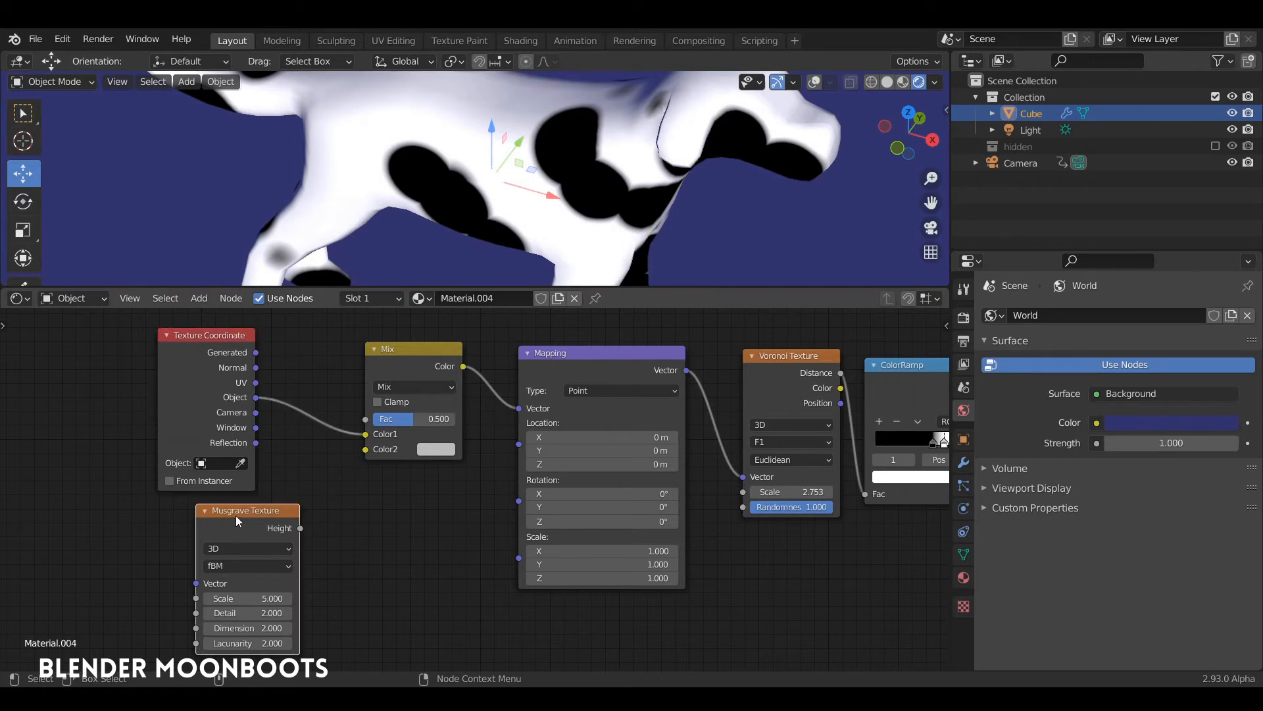
drag(235, 514, 376, 449)
Set the mix node's blending mode to Add and its factor to 0.160.
click(416, 386)
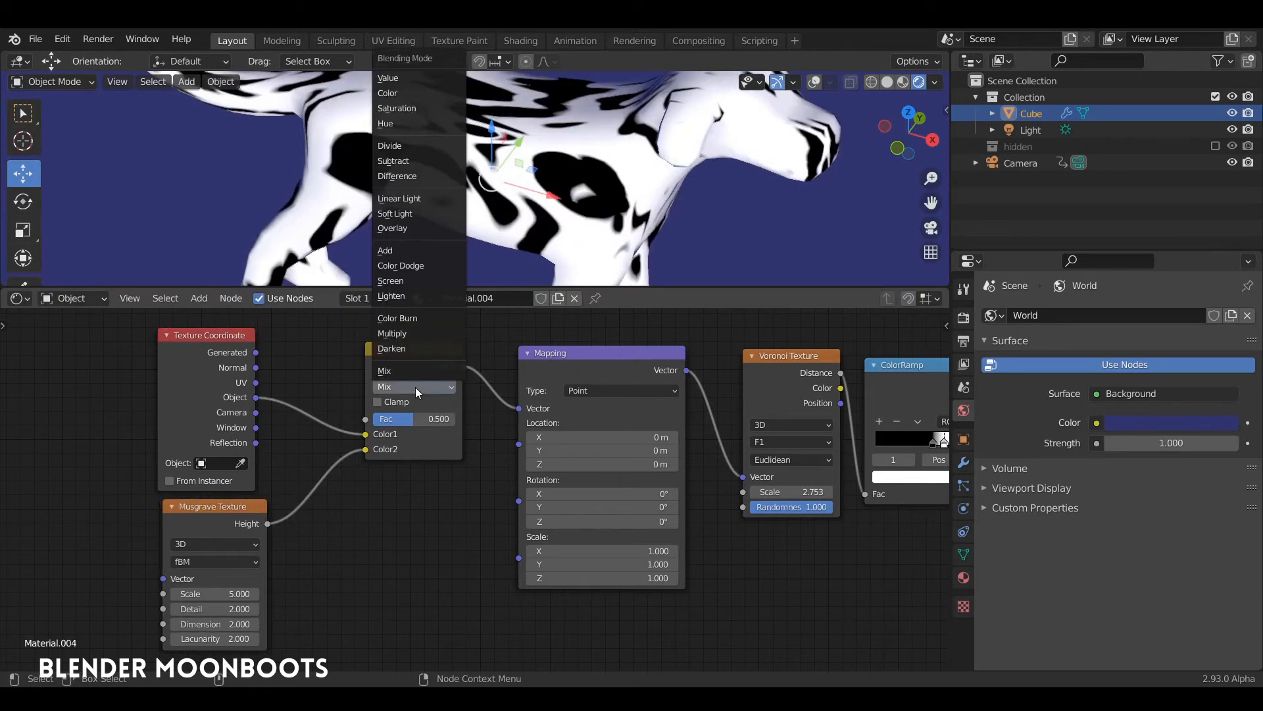
click(427, 251)
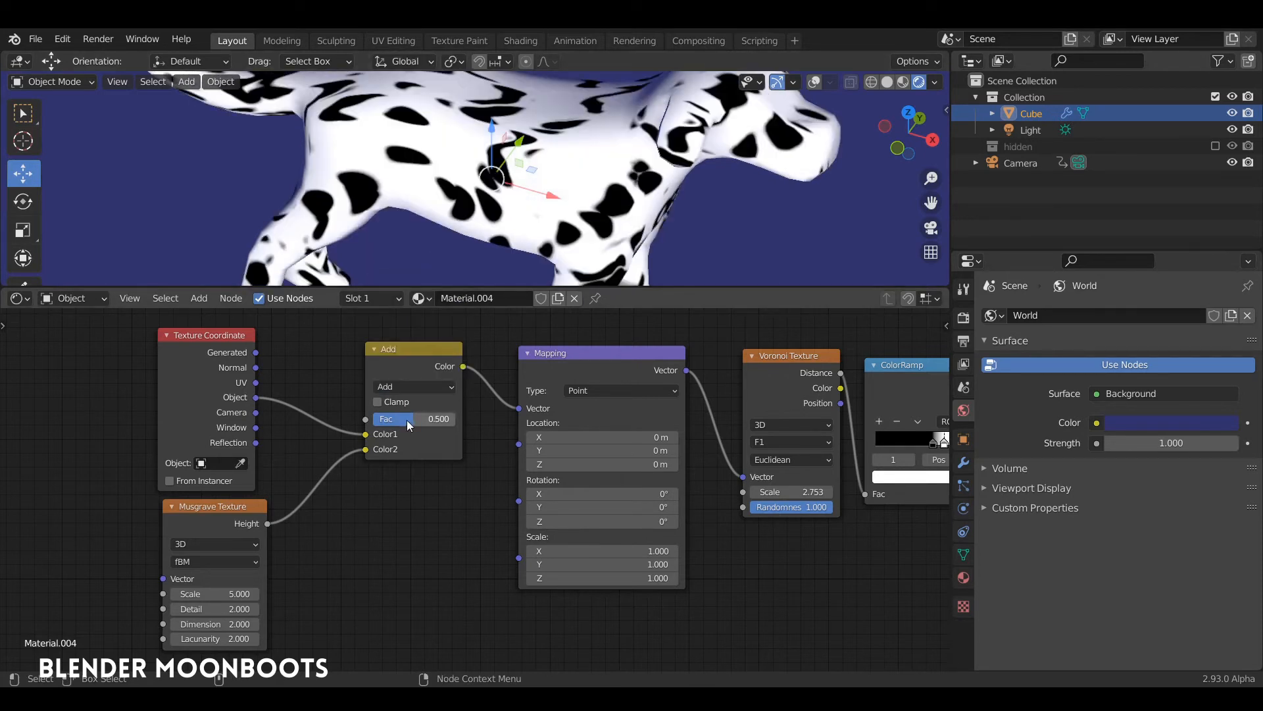
drag(405, 420, 376, 423)
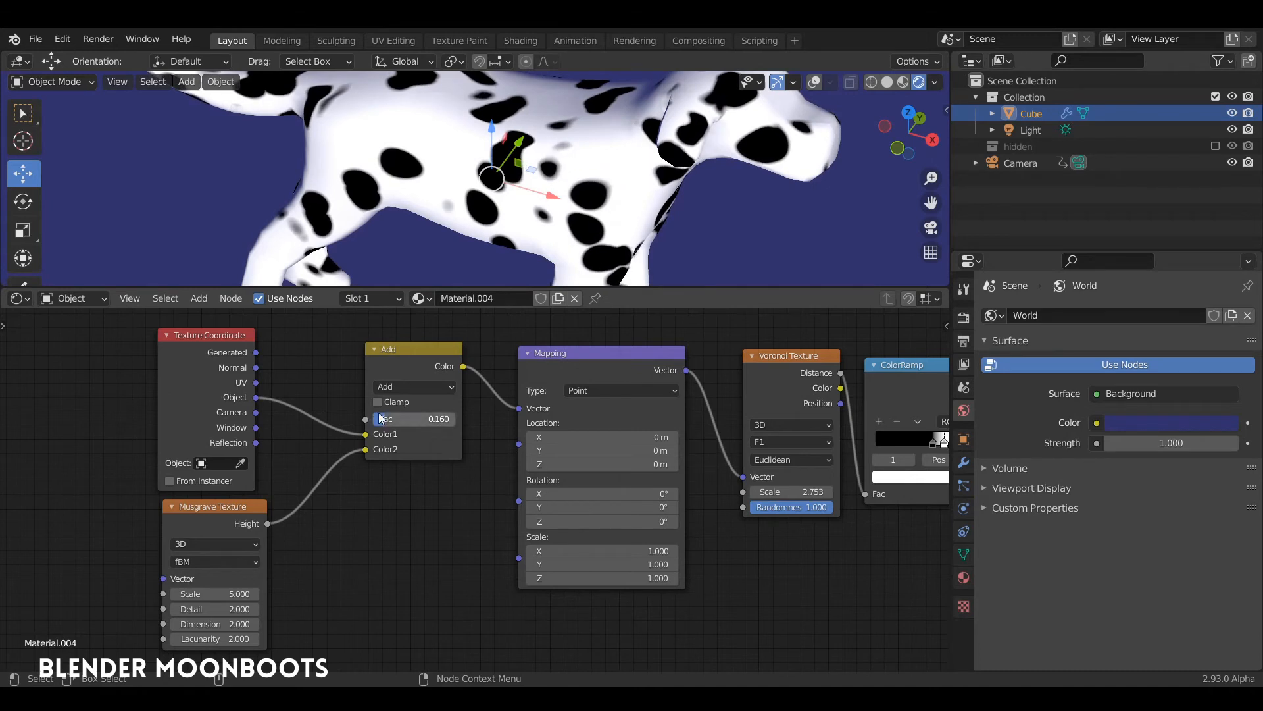
Enlarge the 3D viewport above the node editor and raise the Add node's factor to 0.253.
drag(482, 290, 464, 404)
middle_drag(451, 558, 415, 629)
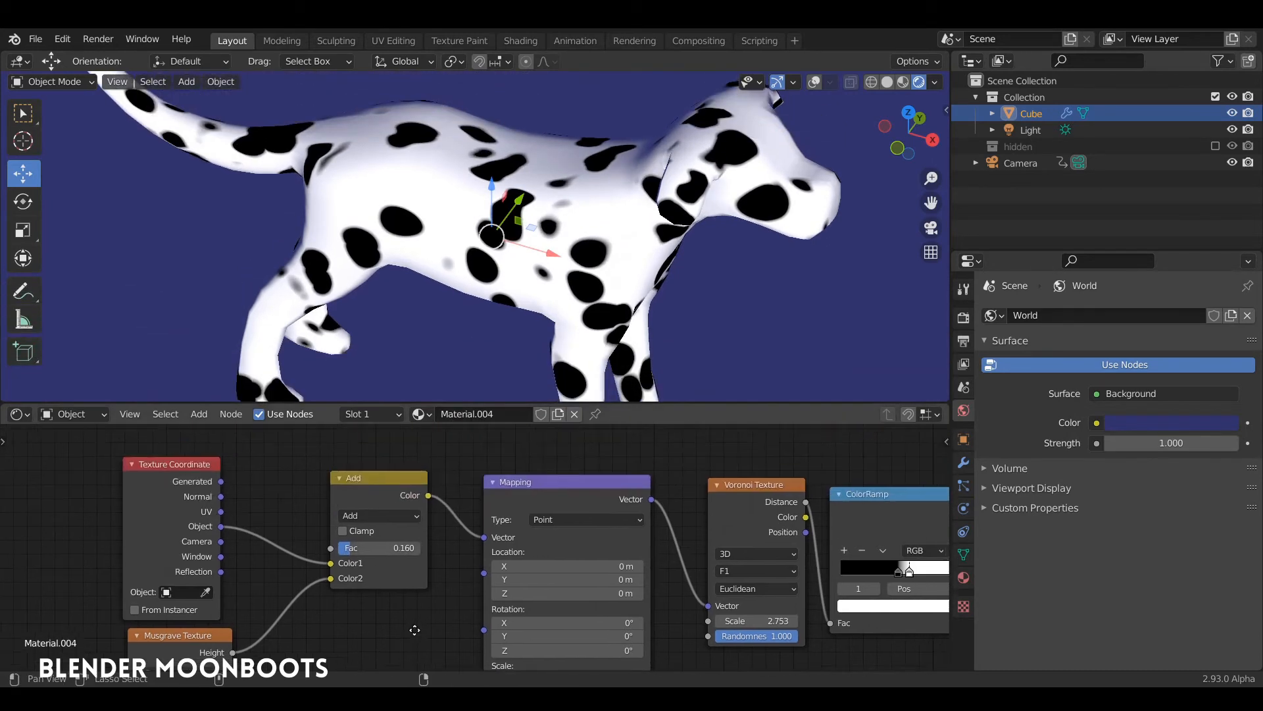
scroll(475, 546, up, 7)
drag(289, 545, 325, 557)
middle_drag(326, 557, 467, 448)
mouse_move(313, 577)
mouse_down()
mouse_move(303, 578)
mouse_move(325, 578)
mouse_move(270, 580)
mouse_move(294, 586)
mouse_up()
scroll(380, 551, down, 6)
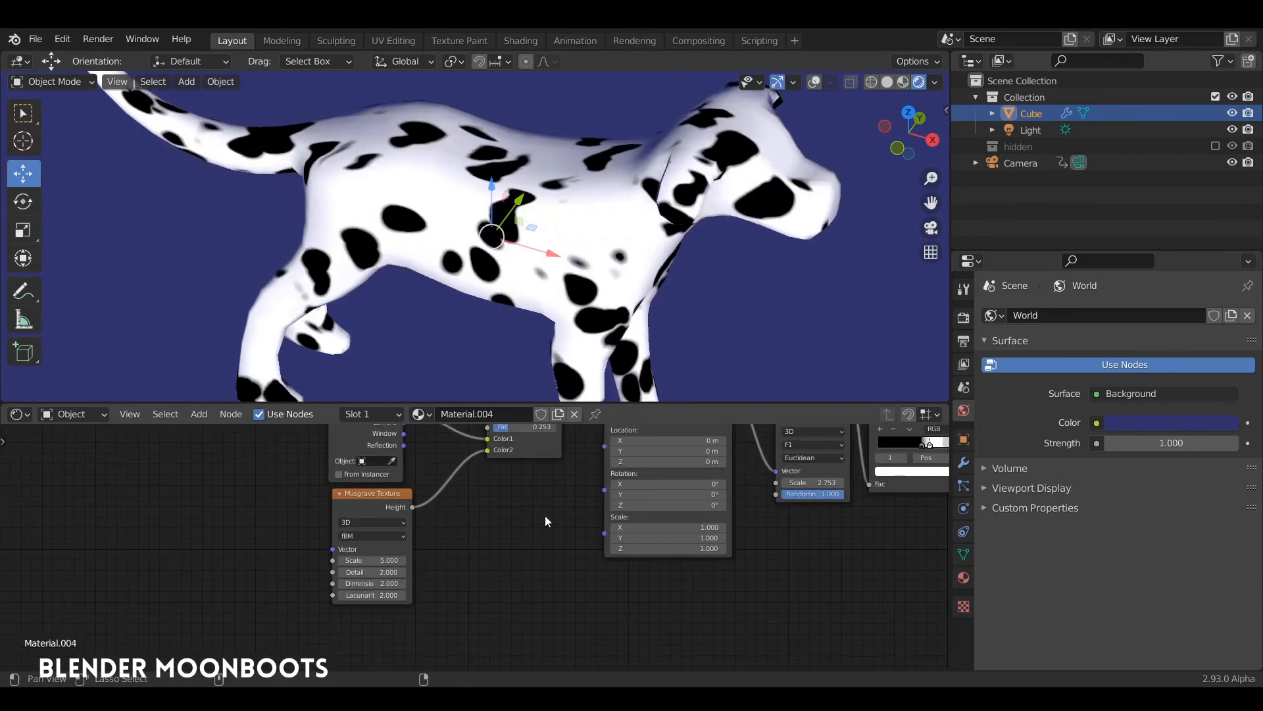
middle_drag(439, 595, 400, 607)
key(ctrl+space)
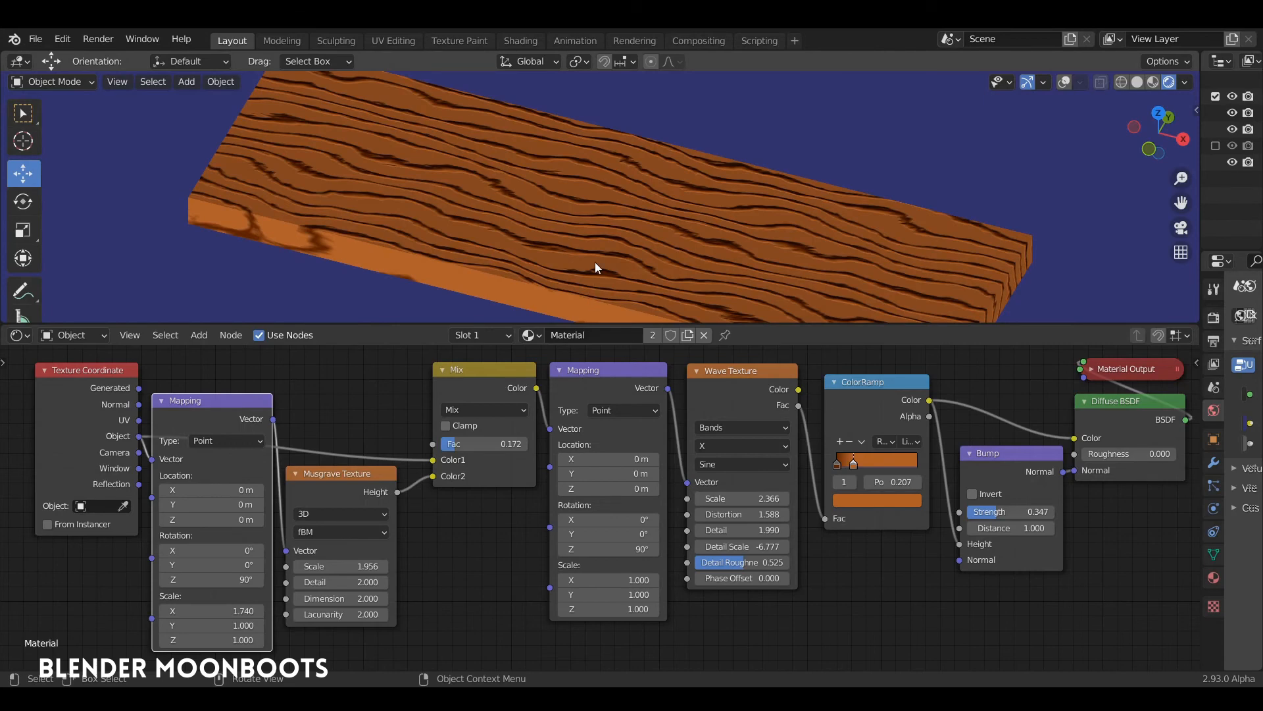
In the wood plank material, nudge the Mapping node feeding the Musgrave Texture slightly upward and examine its rotation and scale settings.
middle_drag(595, 262, 673, 235)
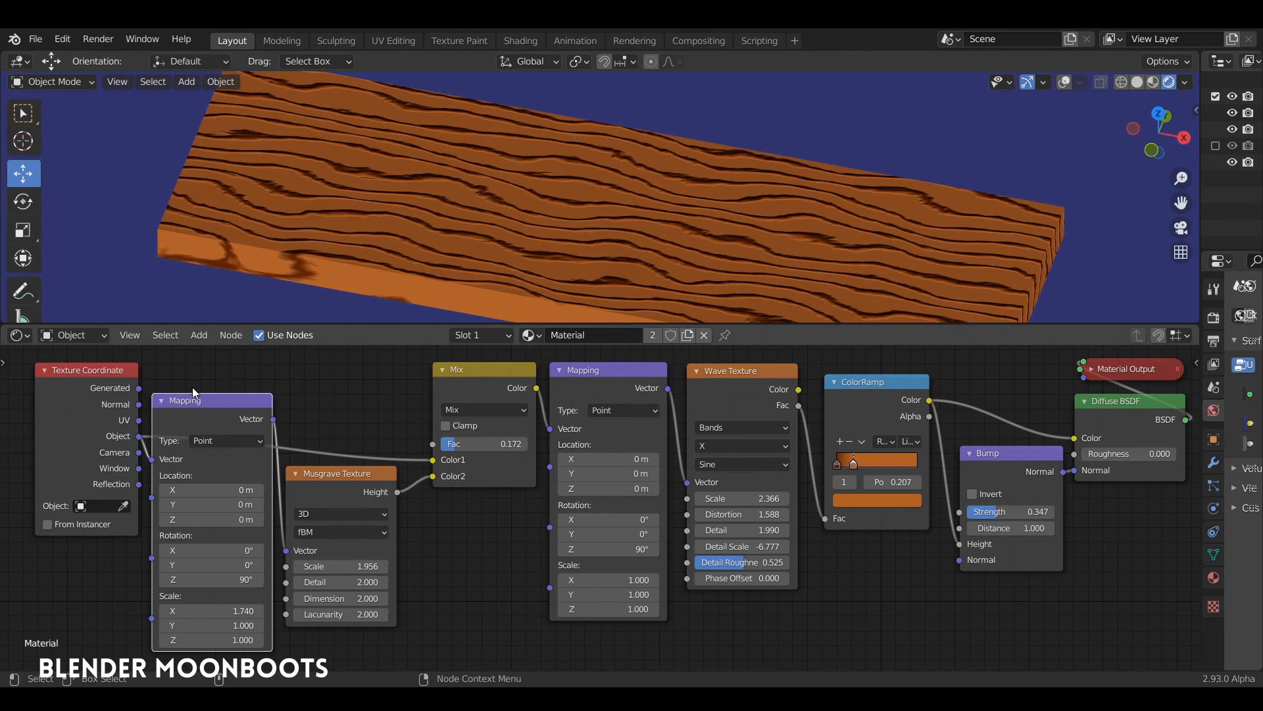
mouse_move(192, 386)
mouse_down()
mouse_move(201, 369)
mouse_move(192, 382)
mouse_up()
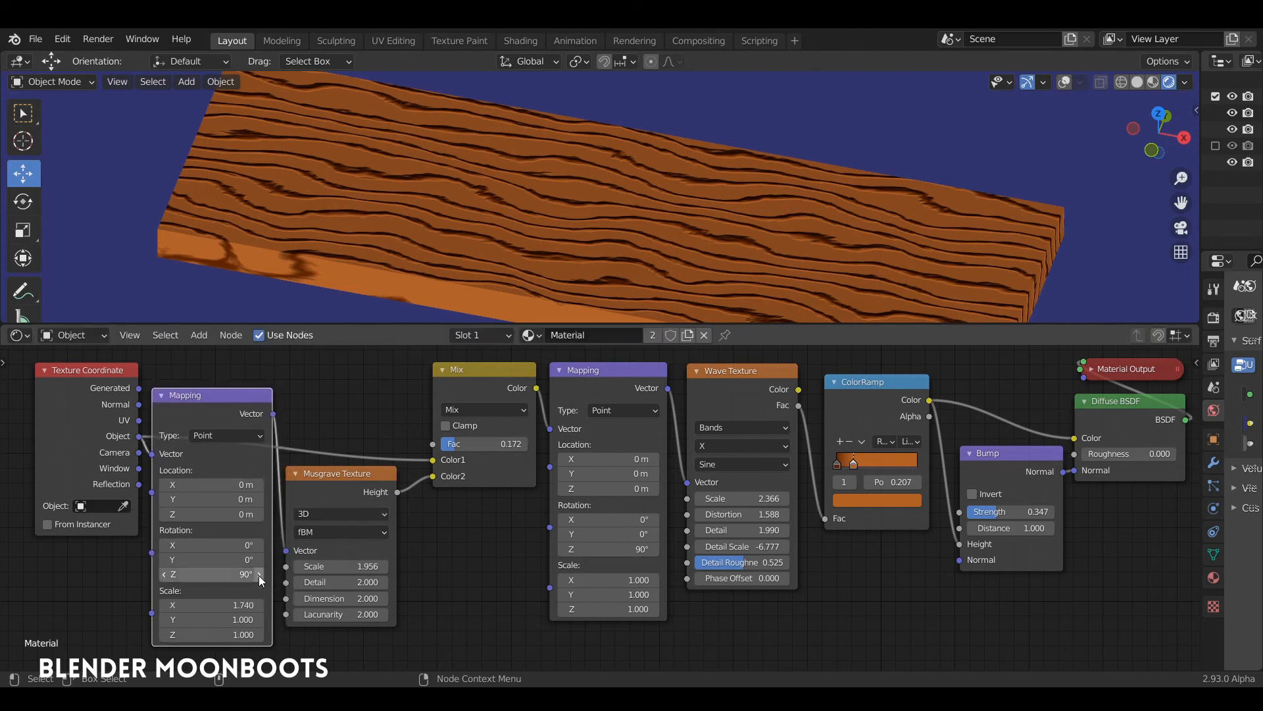
mouse_move(260, 603)
mouse_down()
mouse_move(275, 601)
mouse_move(257, 609)
mouse_up()
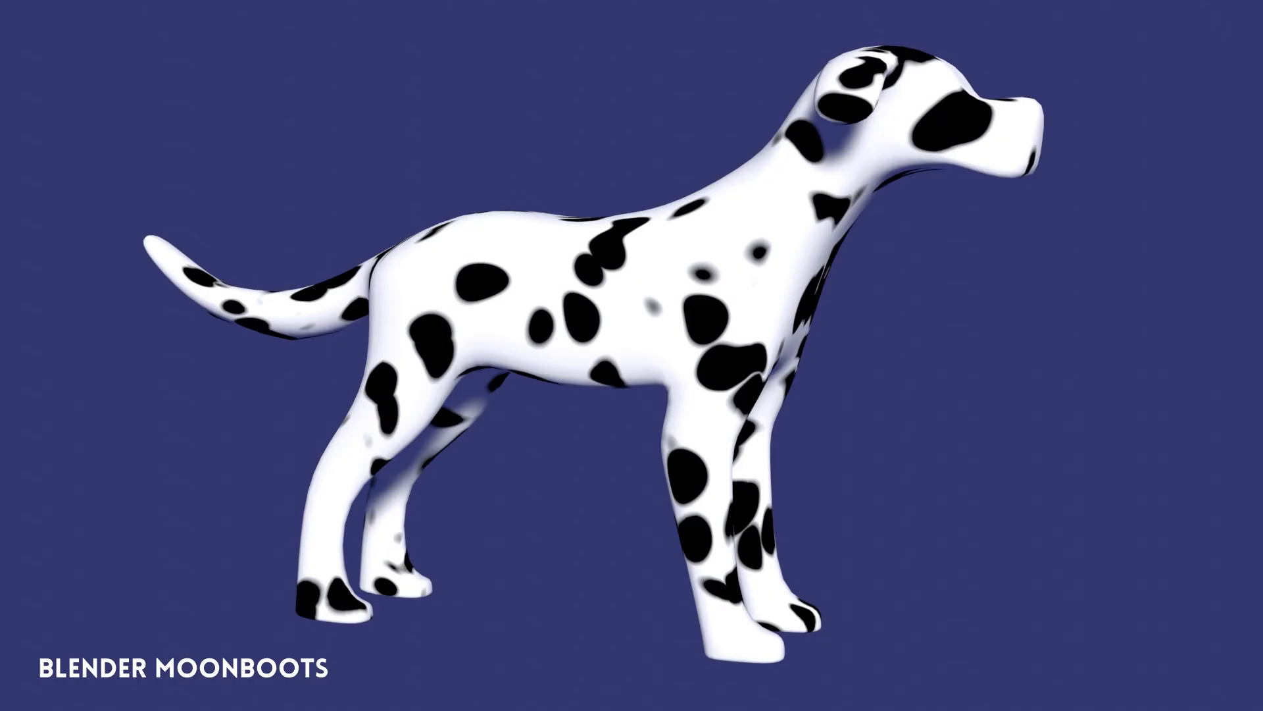